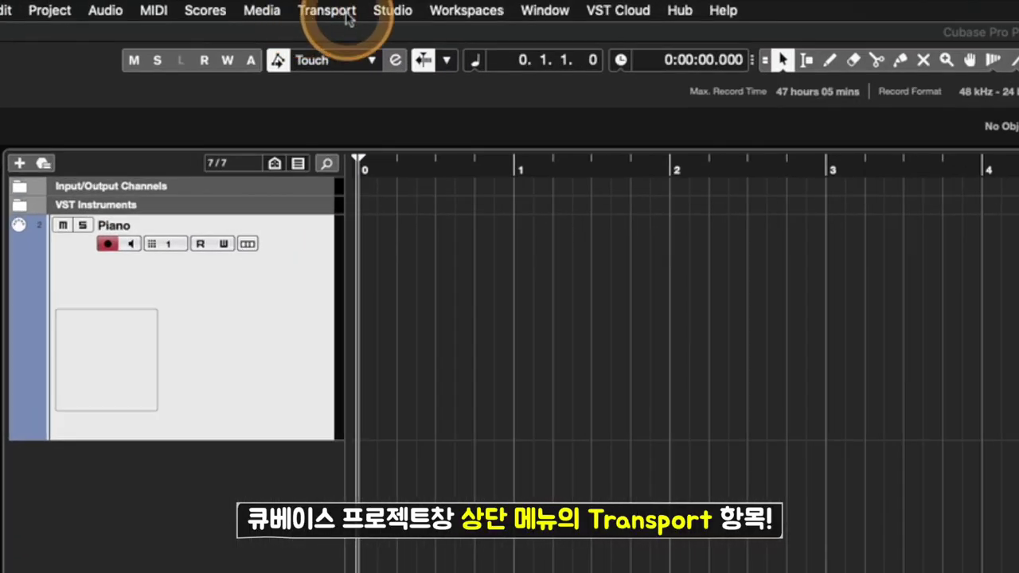
Step: Look over the Transport commands to find the MIDI record mode settings
{"action": "left_click", "coordinate": [211, 4]}
{"action": "mouse_move", "coordinate": [343, 244]}
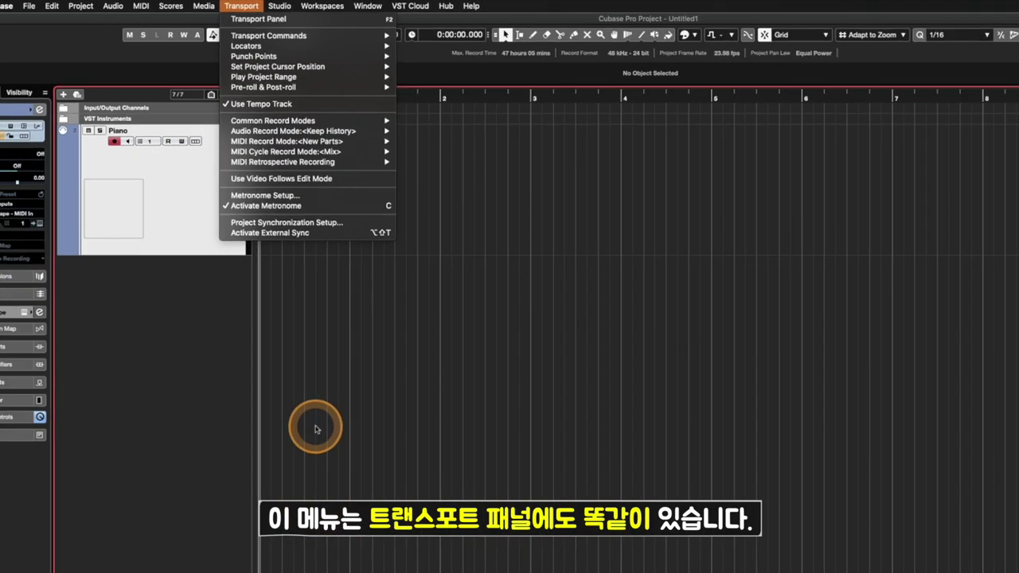
{"action": "key", "text": "Escape"}
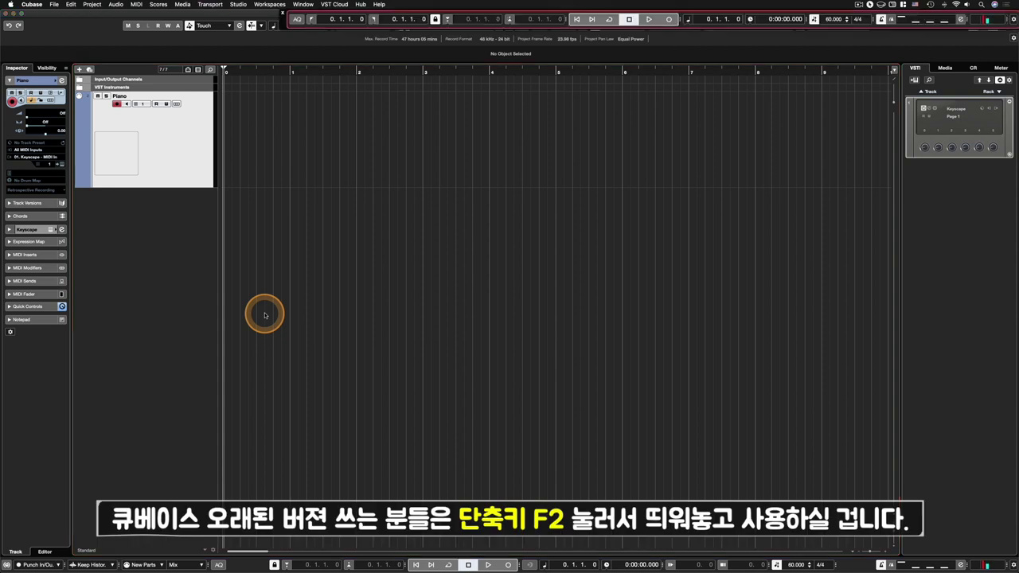
Step: Show the floating Transport Panel, reposition it near the project's transport bar, and hide it
{"action": "key", "text": "F2"}
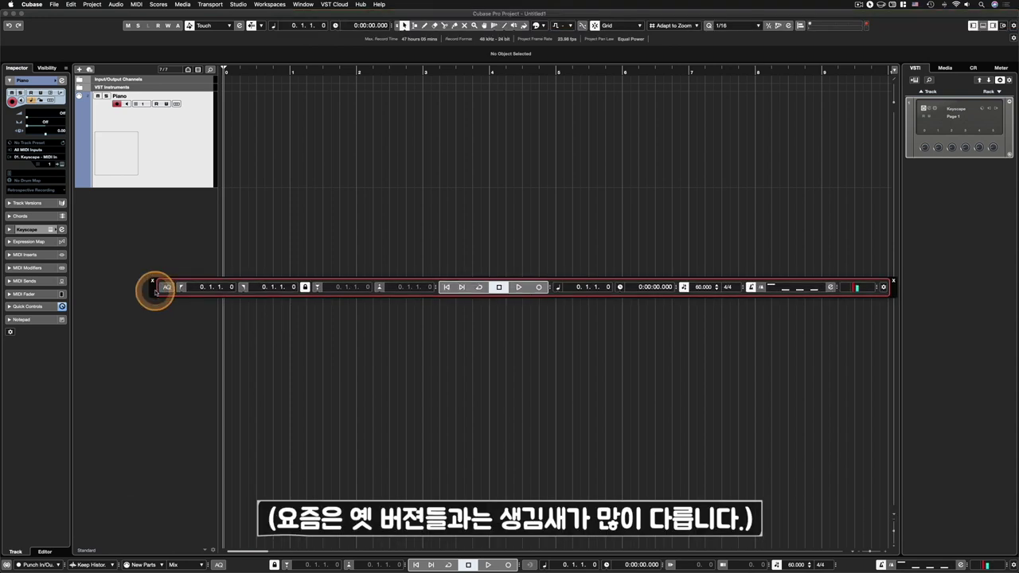
{"action": "left_click_drag", "start_coordinate": [155, 291], "coordinate": [133, 529]}
{"action": "left_click_drag", "start_coordinate": [133, 335], "coordinate": [136, 243]}
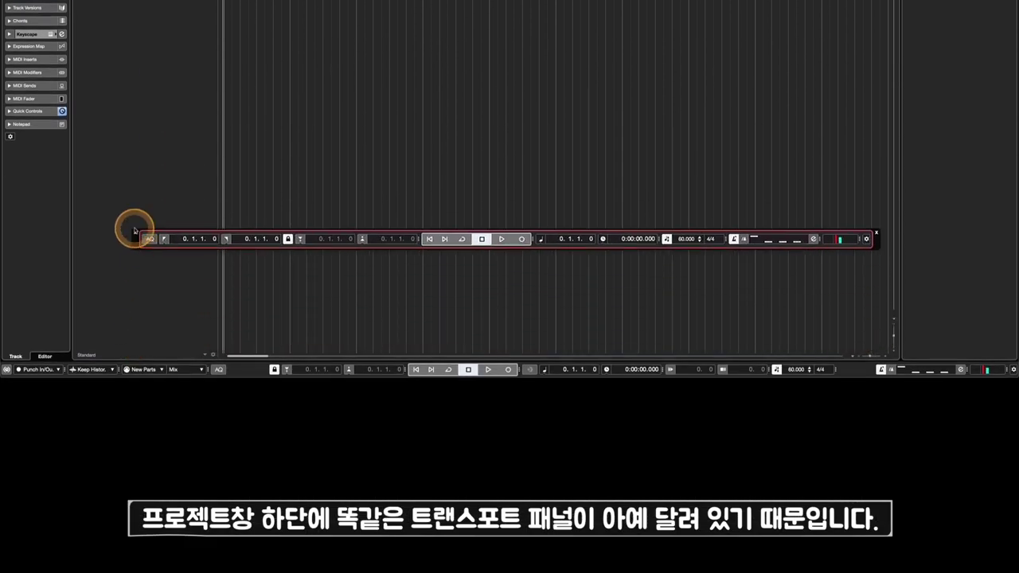
{"action": "key", "text": "F2"}
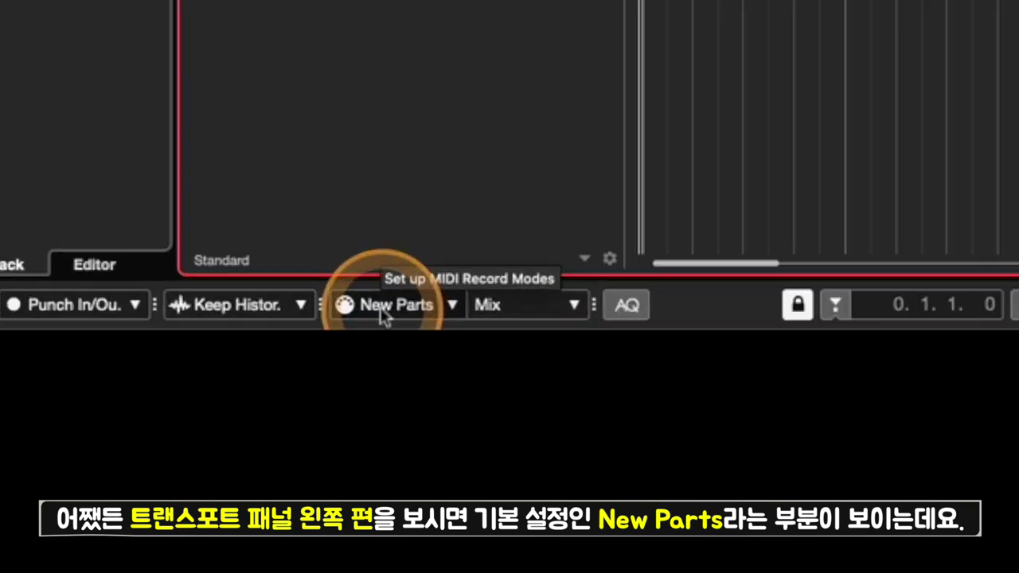
Step: Keep the MIDI record mode at New Parts and record a four-bar chord part on the Piano track from the project start
{"action": "left_click", "coordinate": [422, 311]}
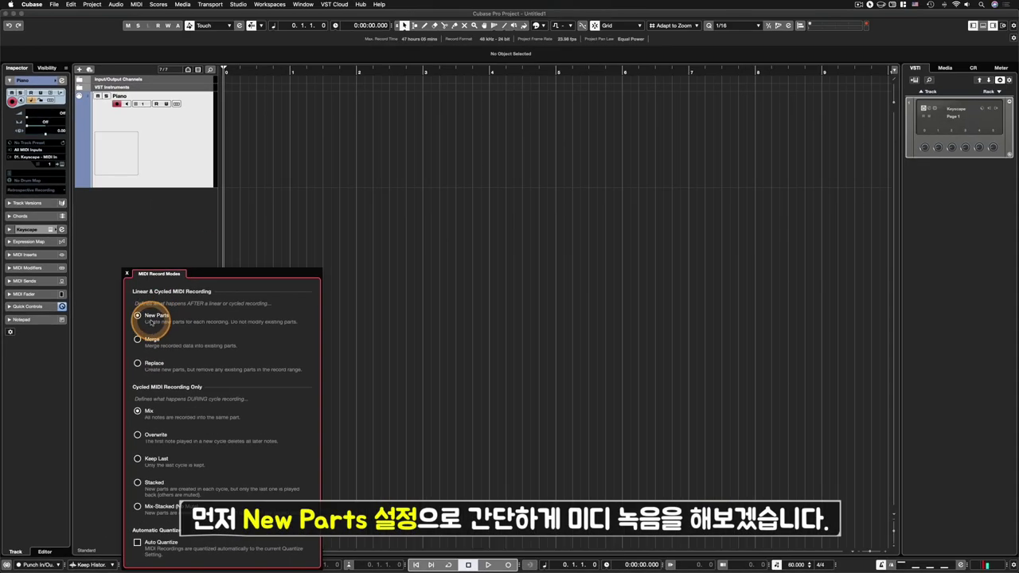
{"action": "left_click", "coordinate": [205, 83]}
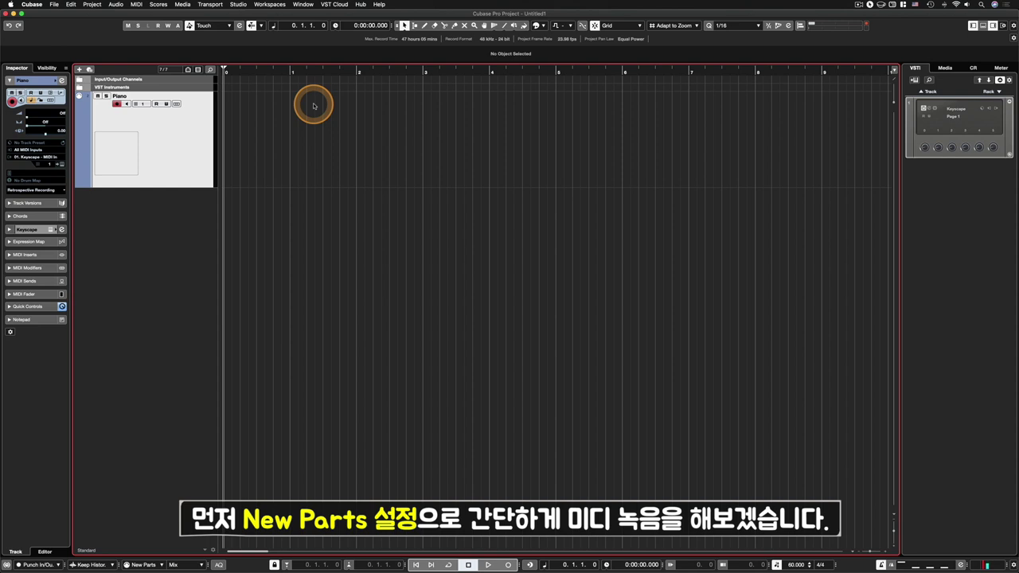
{"action": "key", "text": "KP_Multiply"}
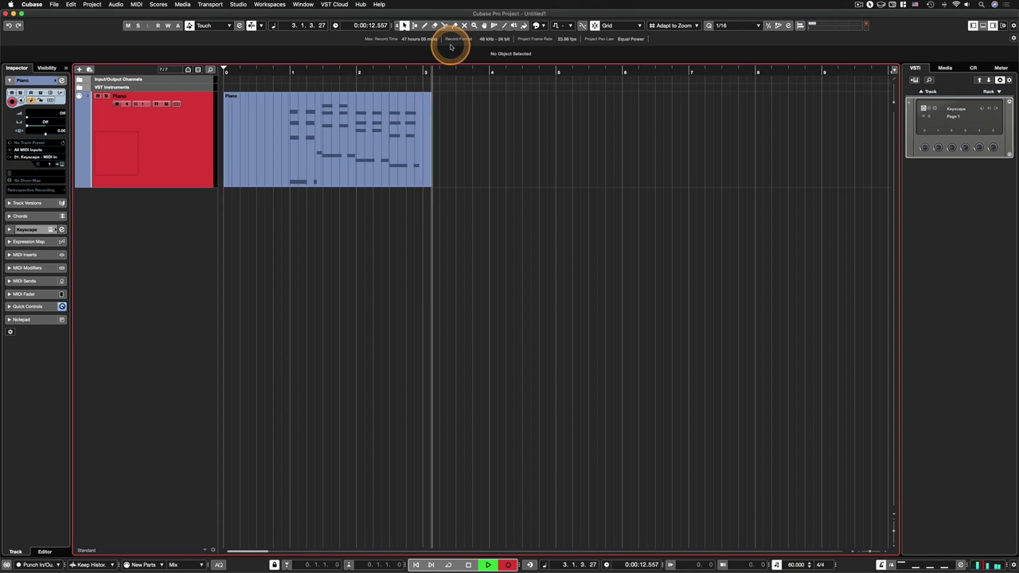
{"action": "key", "text": "space"}
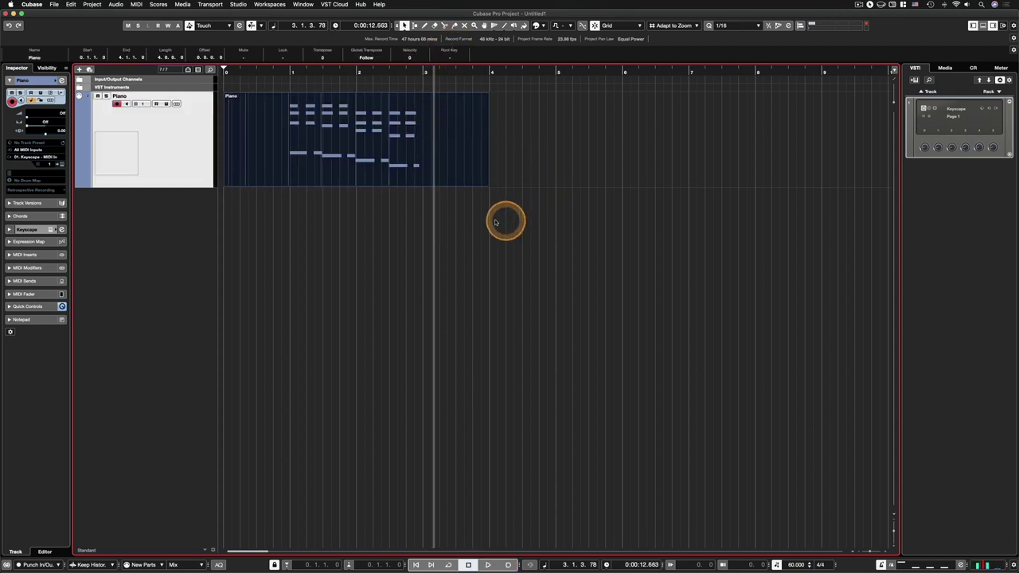
{"action": "left_click", "coordinate": [366, 172]}
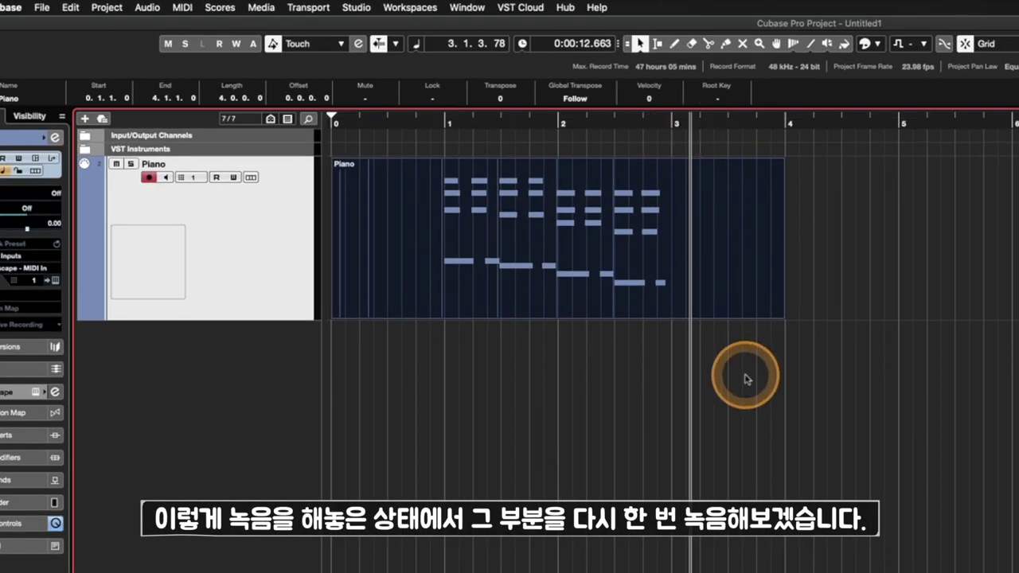
Step: Return to the project start and record a second take over the Piano part in New Parts mode
{"action": "left_click", "coordinate": [341, 119]}
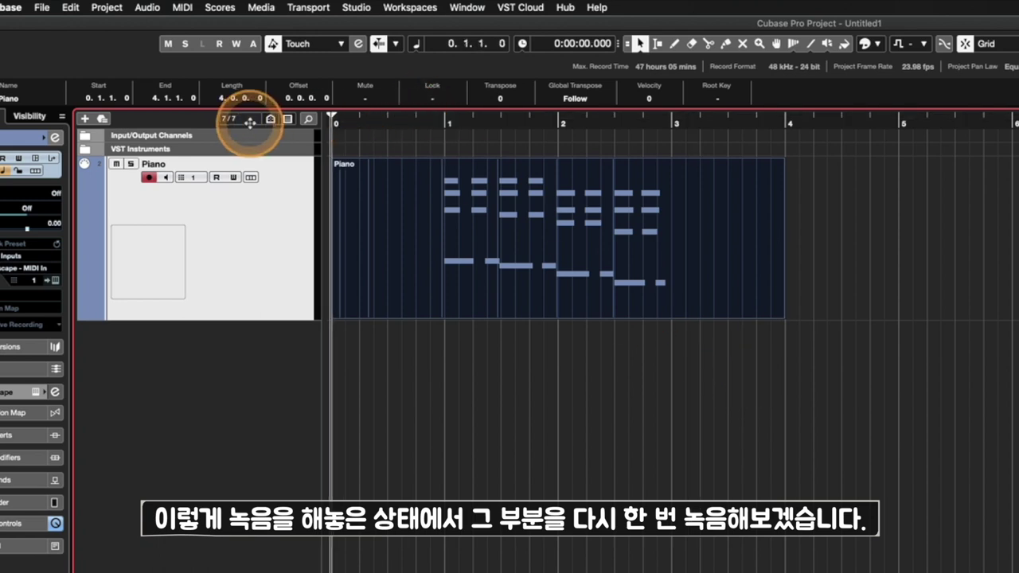
{"action": "key", "text": "KP_Multiply"}
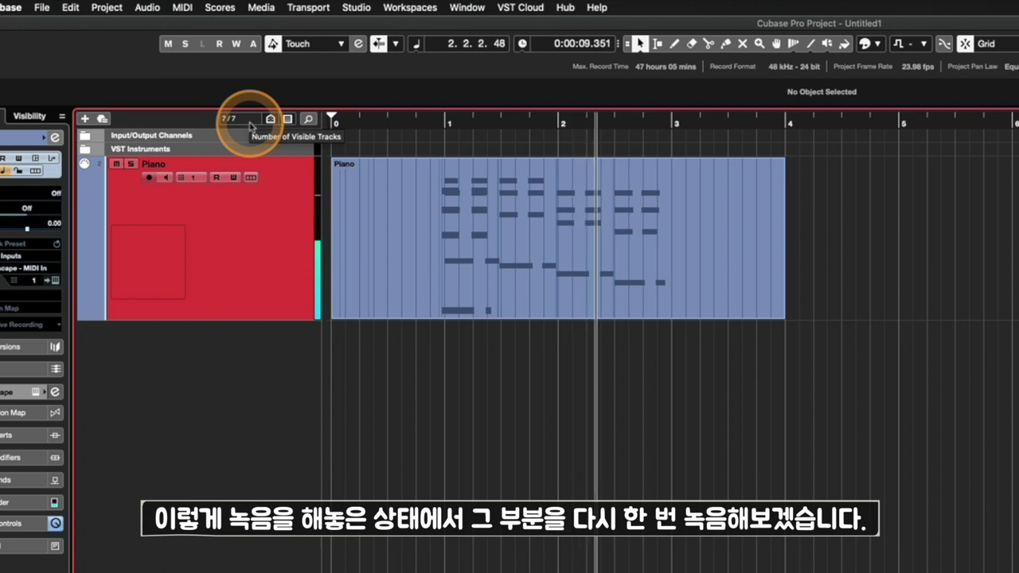
{"action": "key", "text": "space"}
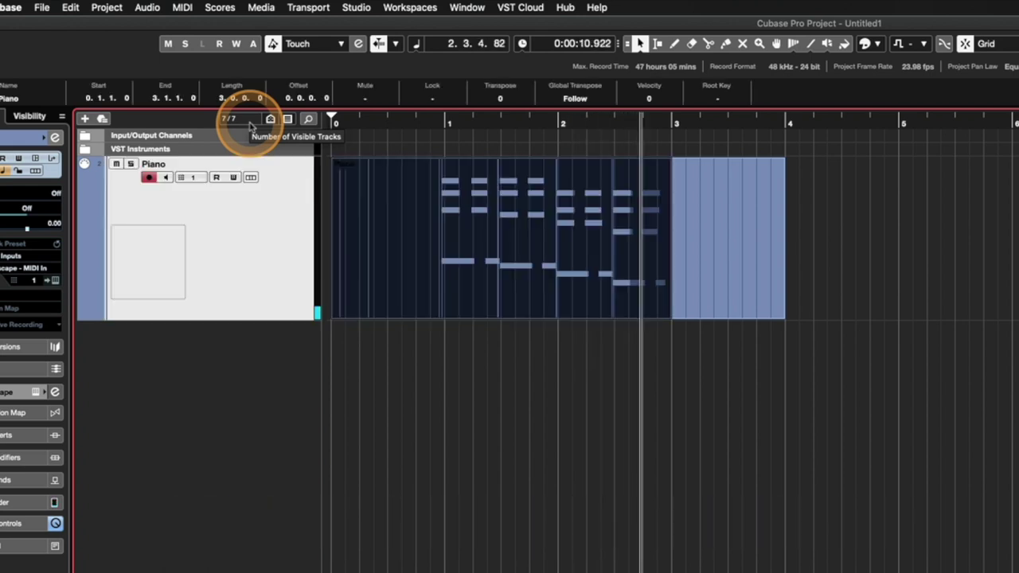
Step: Select the two overlapping Piano parts in turn to compare their extents
{"action": "left_click", "coordinate": [711, 275]}
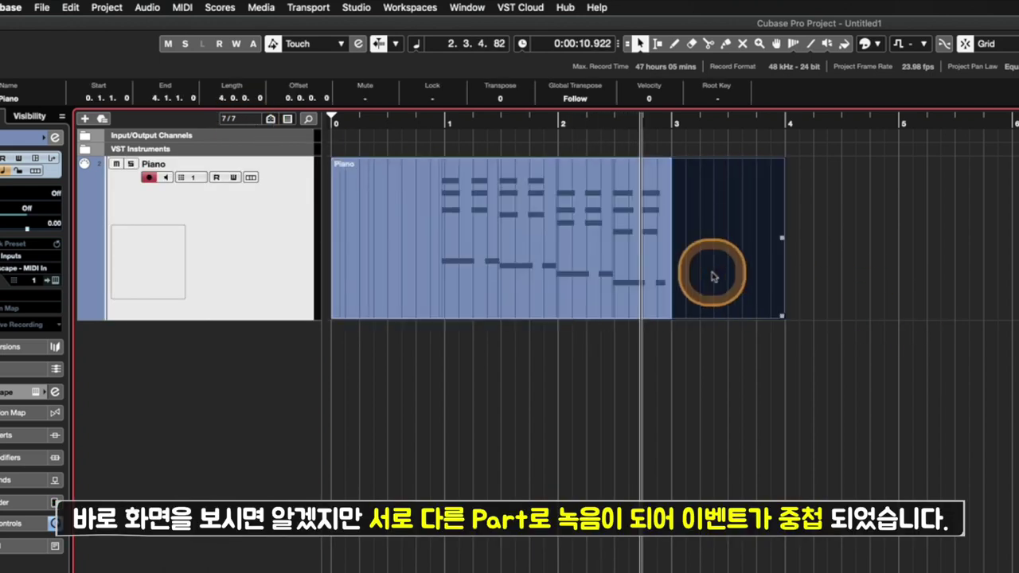
{"action": "left_click", "coordinate": [516, 270]}
{"action": "left_click", "coordinate": [715, 266]}
{"action": "left_click", "coordinate": [596, 261]}
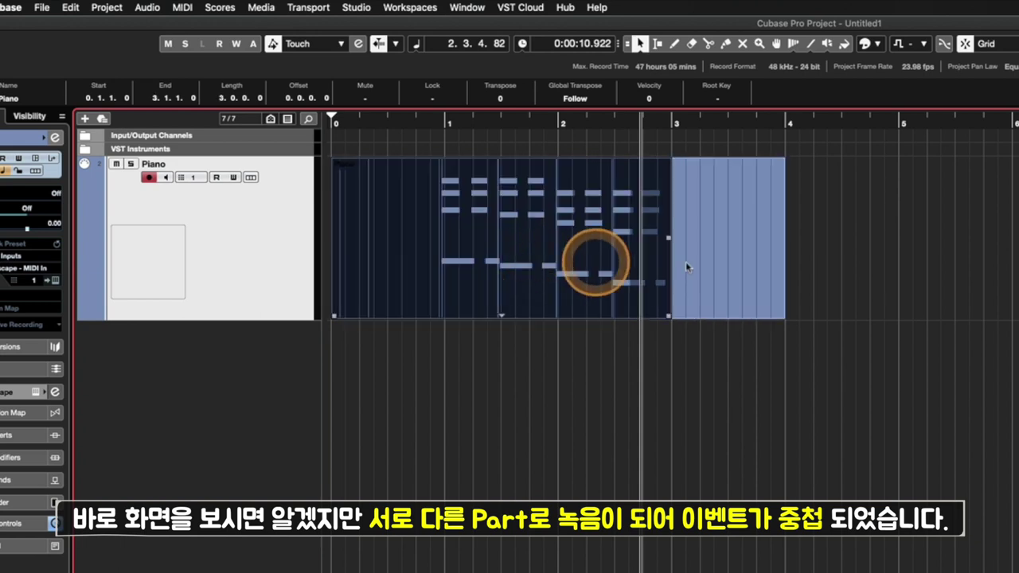
{"action": "left_click", "coordinate": [715, 268]}
{"action": "left_click", "coordinate": [459, 273]}
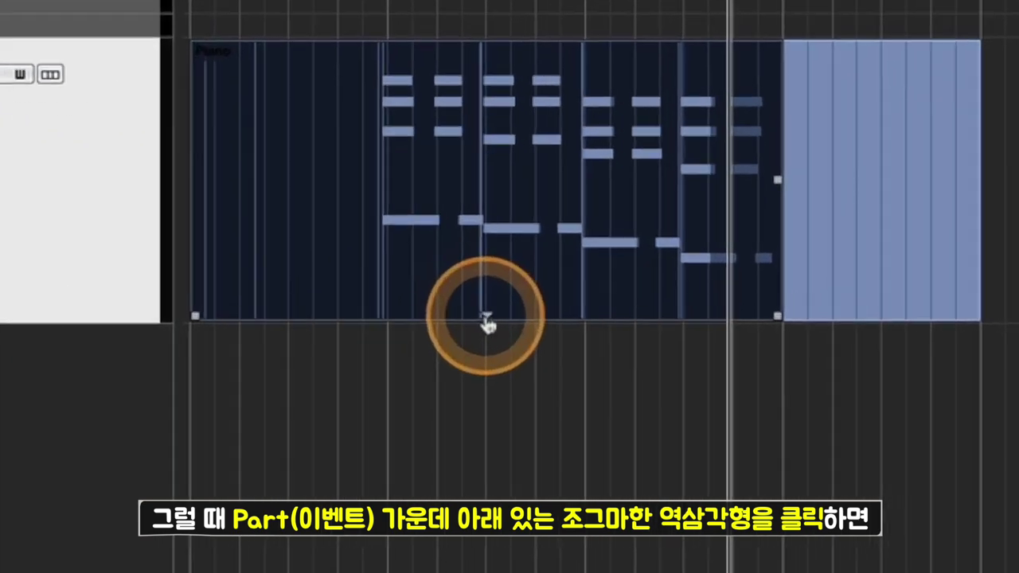
Step: Open the overlapping-parts selector of the front Piano part to examine the choice of stacked parts
{"action": "left_click", "coordinate": [487, 316]}
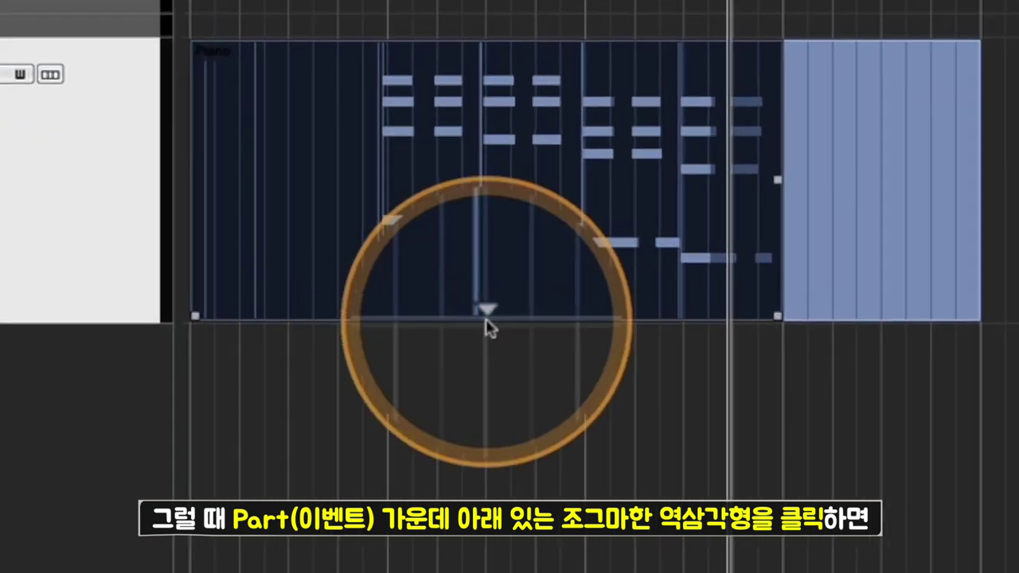
{"action": "left_click_drag", "start_coordinate": [487, 319], "coordinate": [541, 289]}
{"action": "left_click", "coordinate": [803, 462]}
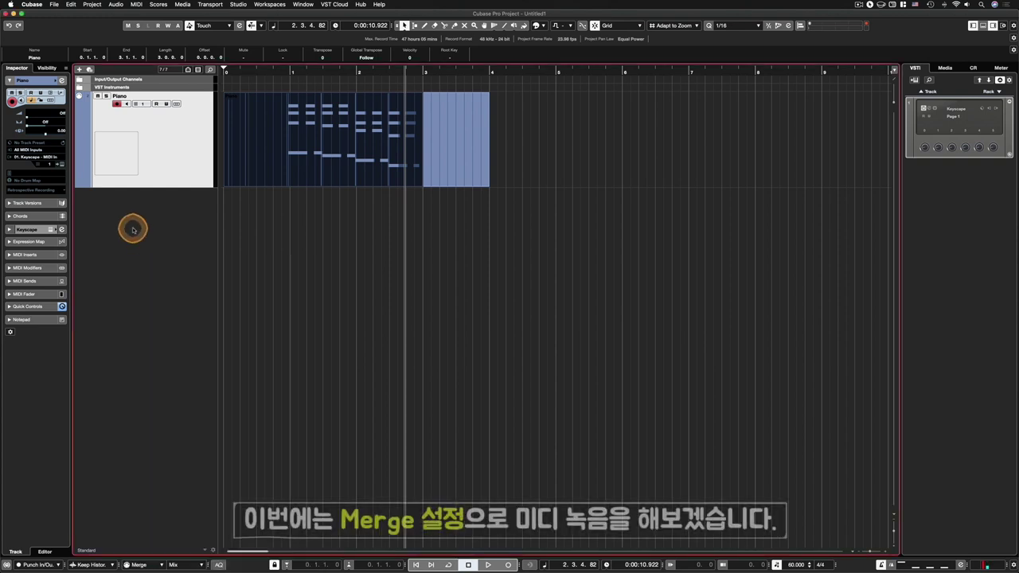
Step: Record another take from the project start onto the Piano part in Merge mode and inspect its notes in the Key Editor
{"action": "key", "text": "space"}
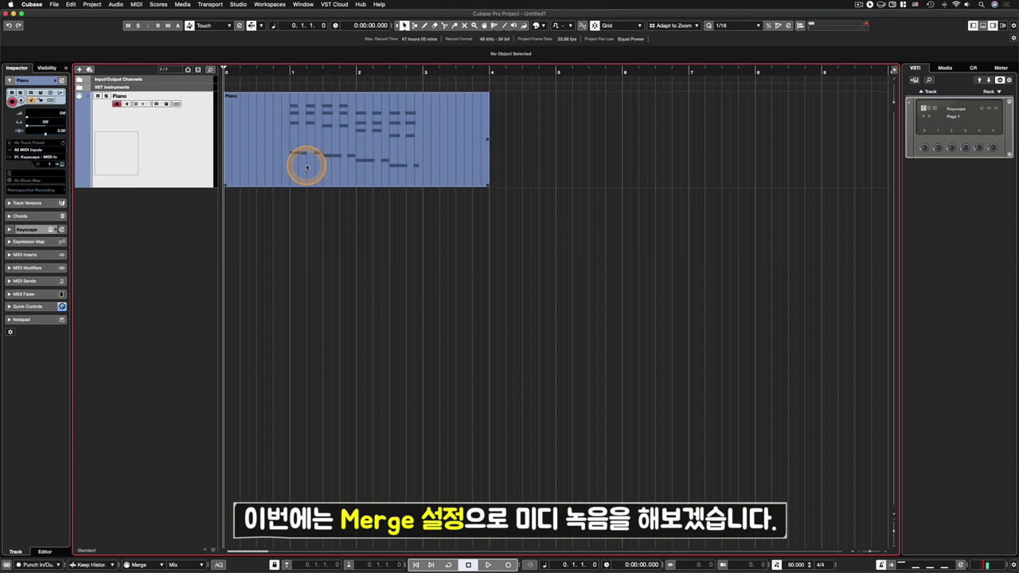
{"action": "key", "text": "KP_Multiply"}
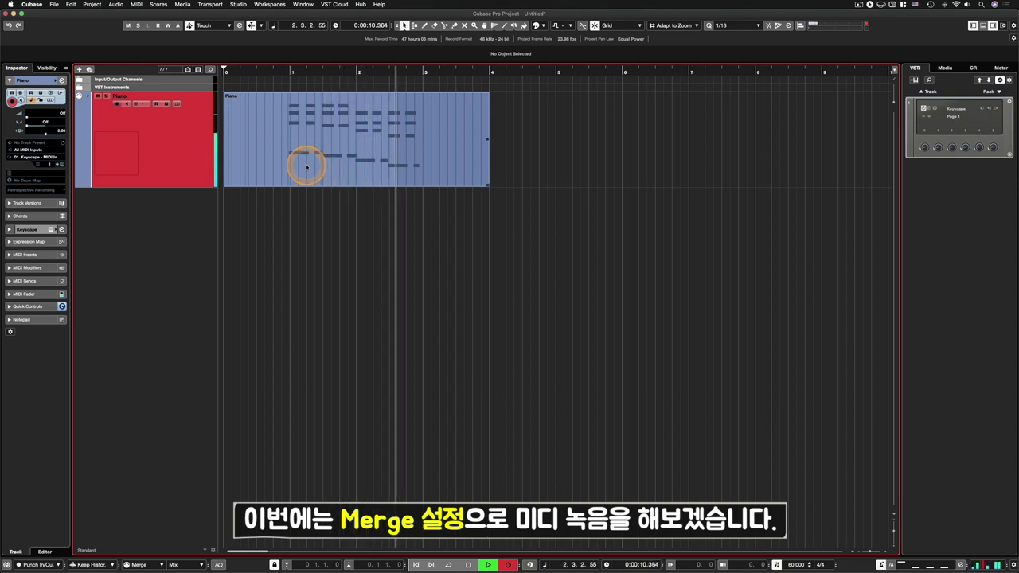
{"action": "key", "text": "space"}
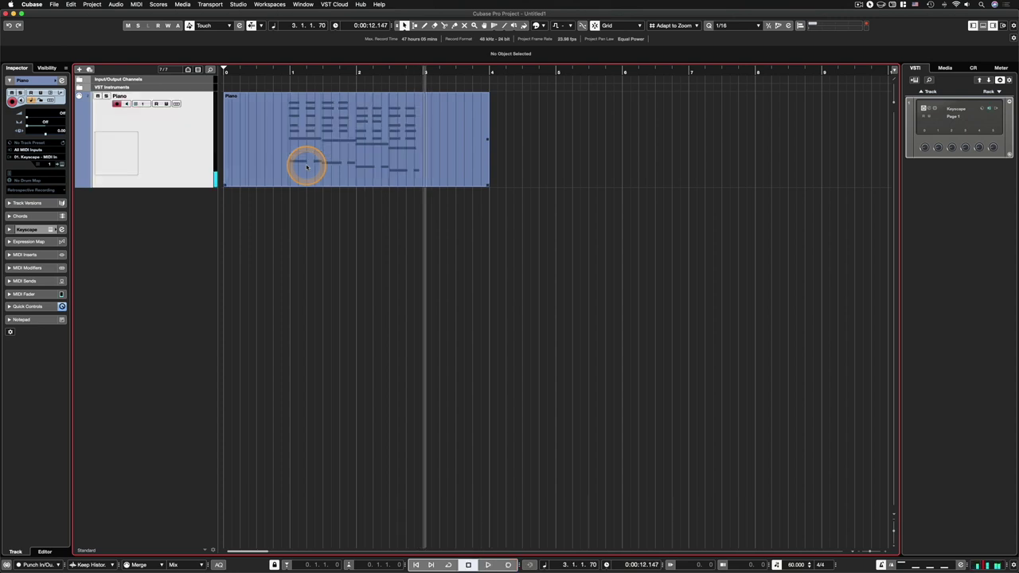
{"action": "double_click", "coordinate": [373, 138]}
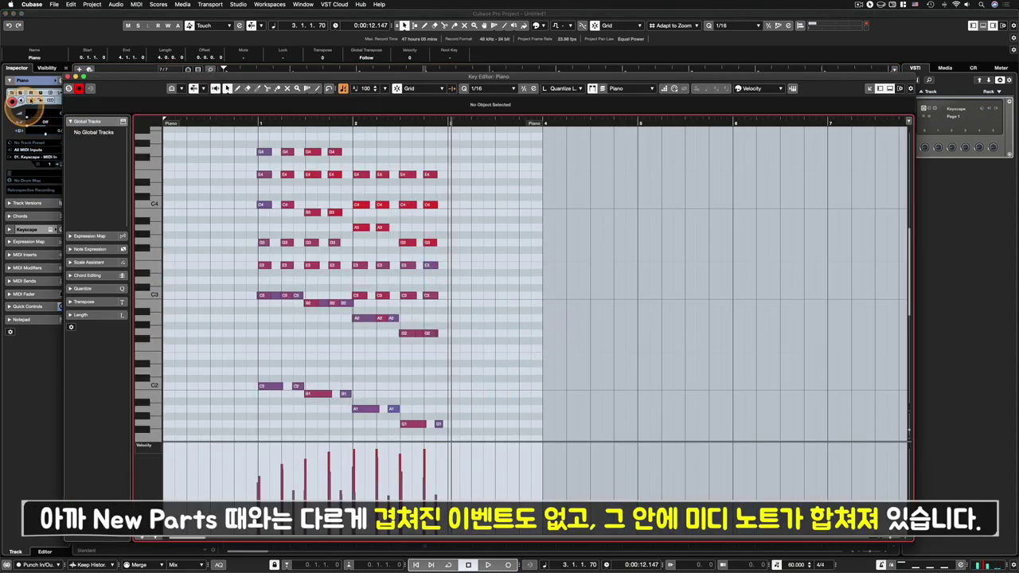
{"action": "left_click", "coordinate": [69, 77]}
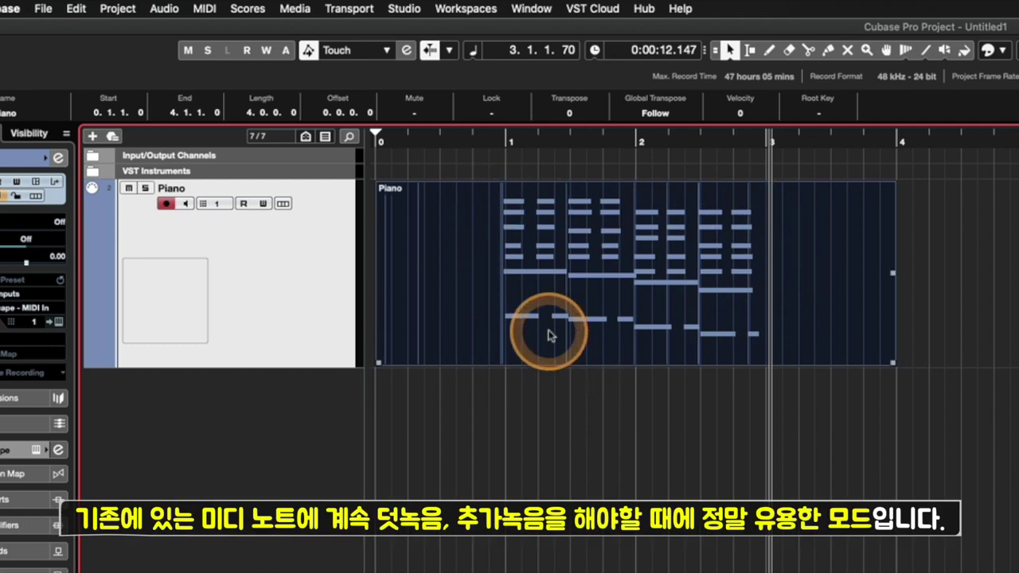
Step: Overdub a melody line onto the existing Piano part from the project start in Merge mode
{"action": "left_click", "coordinate": [498, 142]}
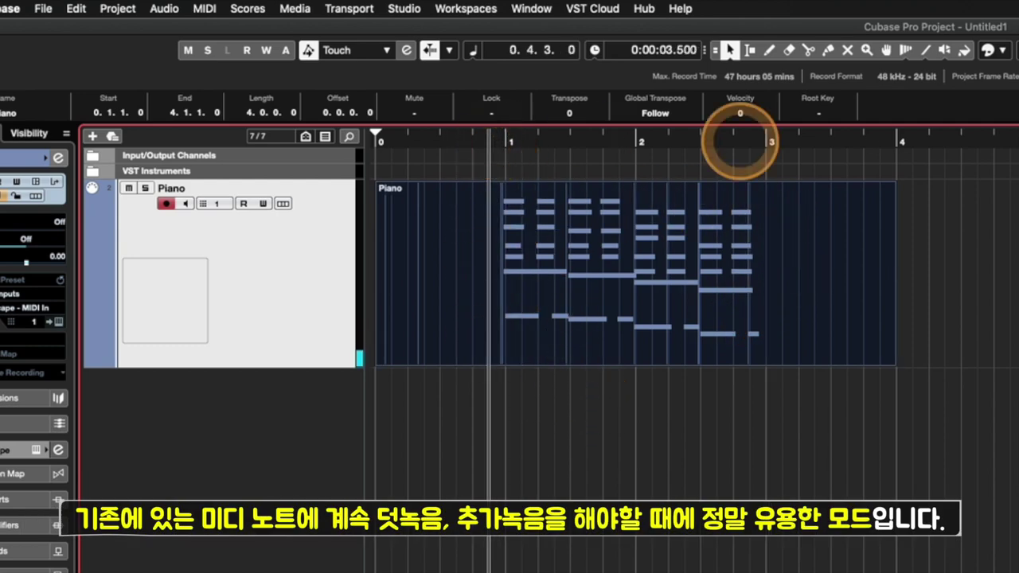
{"action": "key", "text": "KP_Multiply"}
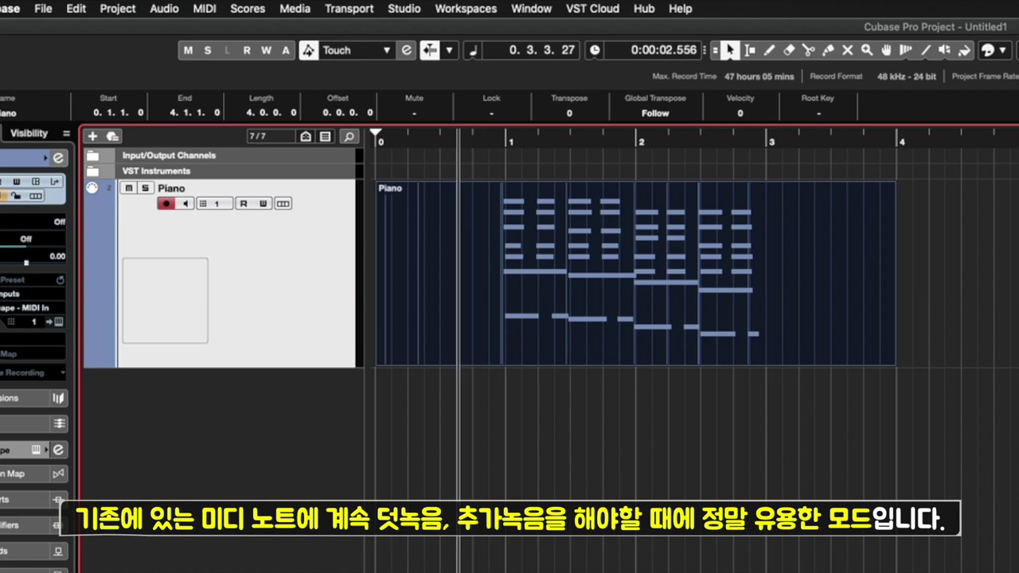
{"action": "key", "text": "space"}
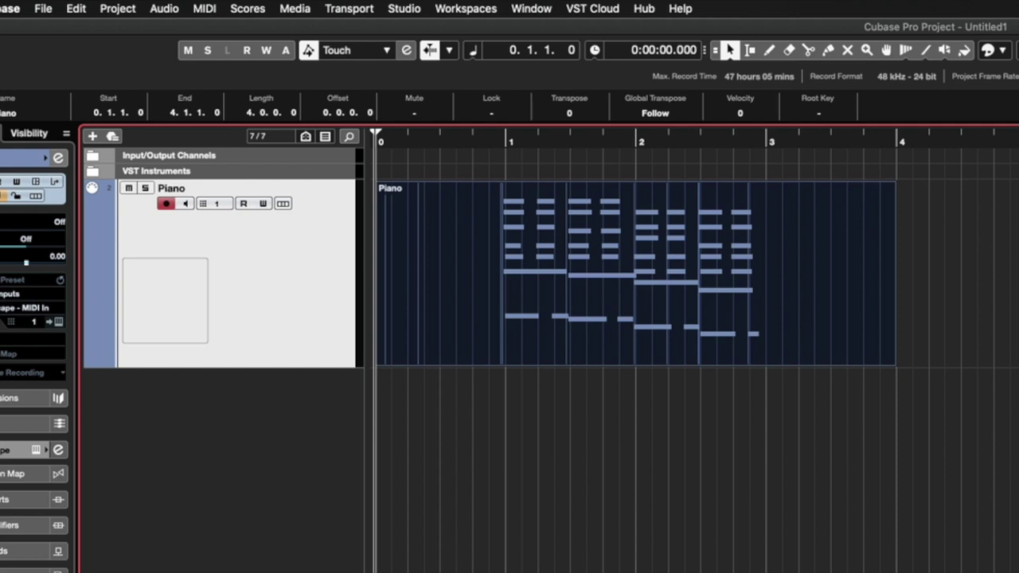
{"action": "key", "text": "KP_Multiply"}
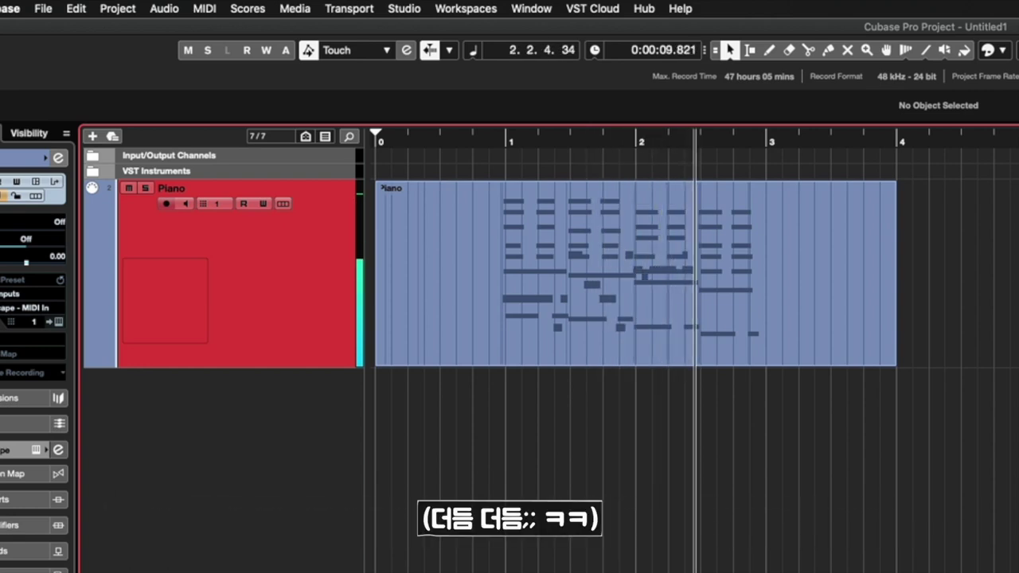
{"action": "key", "text": "space"}
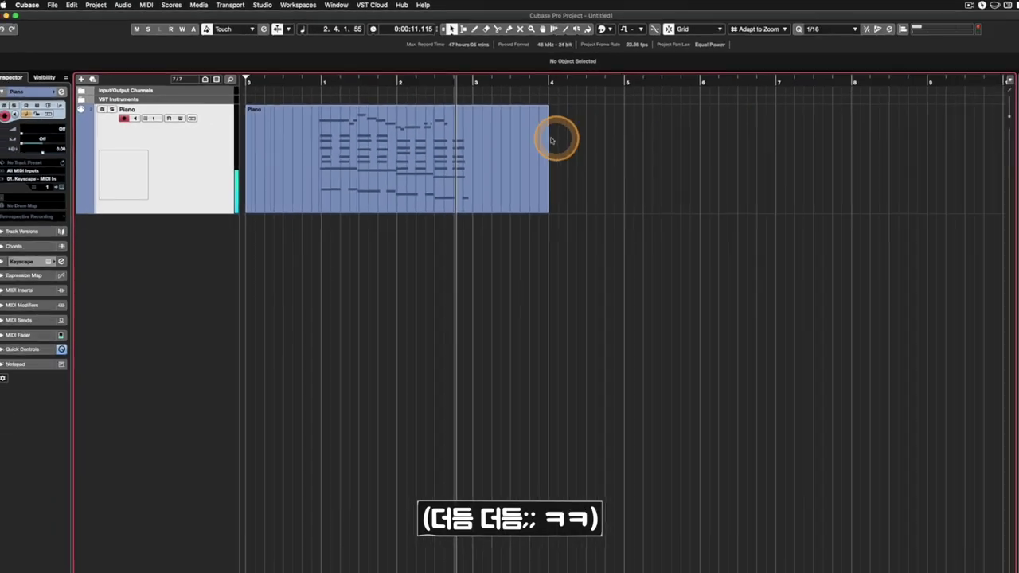
Step: Examine the overdubbed melody and chord notes of the Piano part in the Key Editor, then close it
{"action": "double_click", "coordinate": [890, 234]}
{"action": "scroll", "coordinate": [481, 237], "scroll_direction": "up", "scroll_amount": 5}
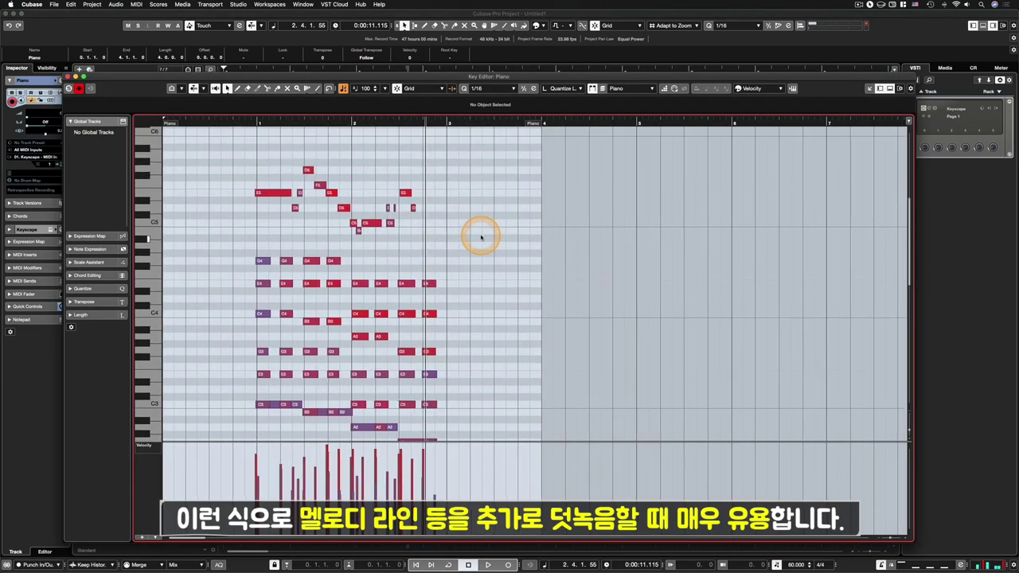
{"action": "left_click", "coordinate": [68, 77]}
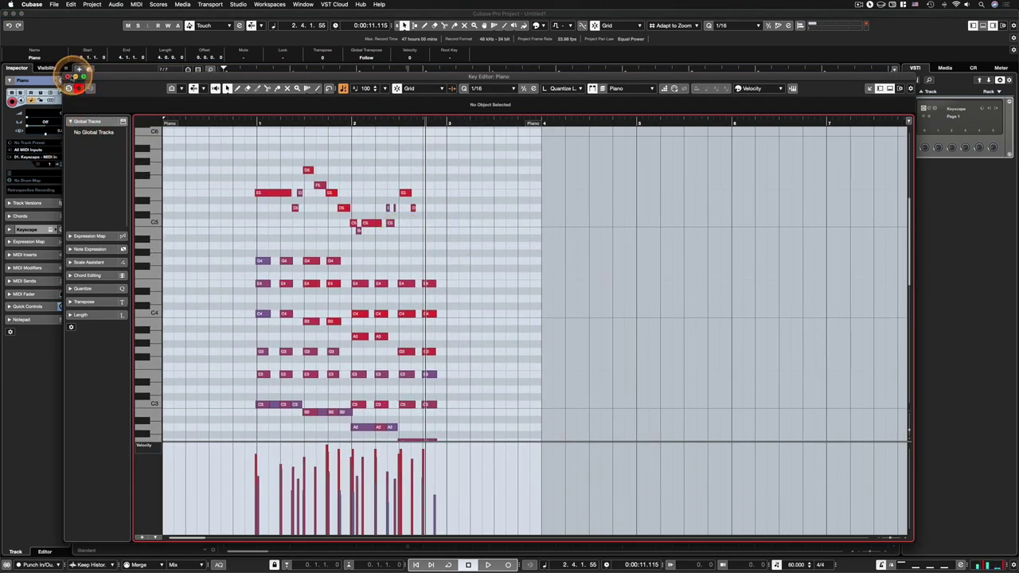
{"action": "left_click", "coordinate": [384, 237]}
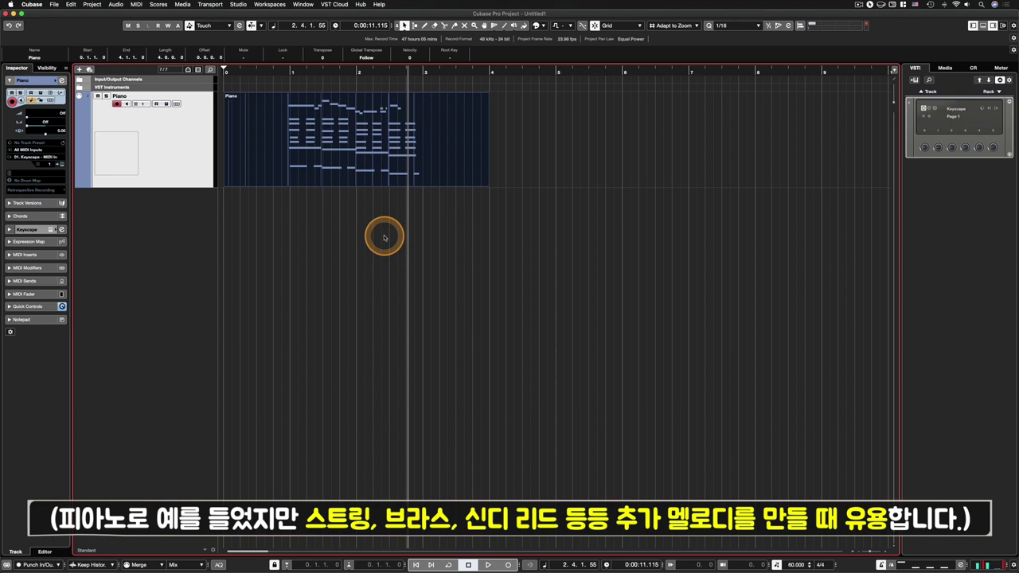
Step: Set the linear and cycled MIDI record mode to Replace
{"action": "left_click", "coordinate": [138, 564]}
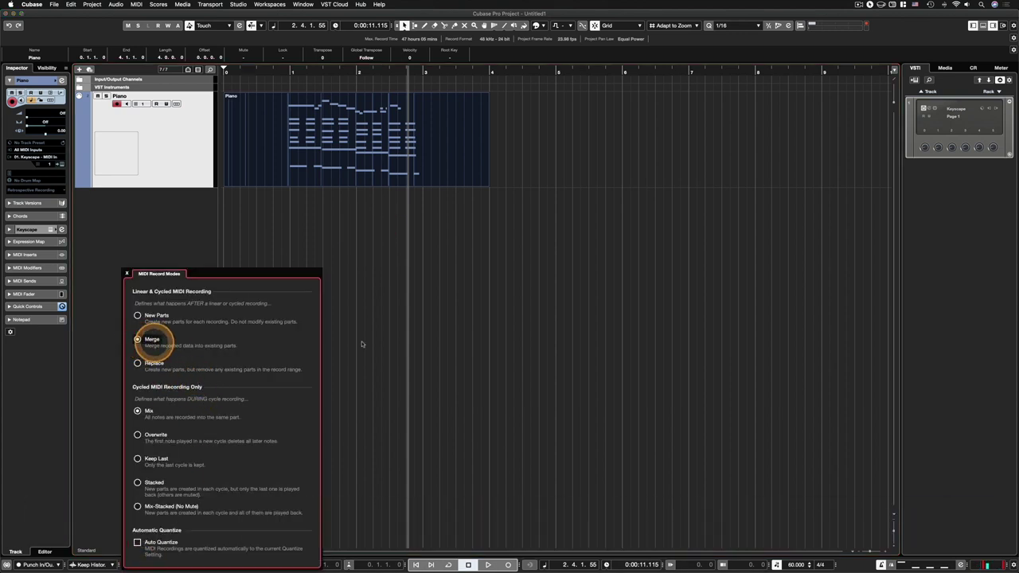
{"action": "left_click", "coordinate": [139, 363]}
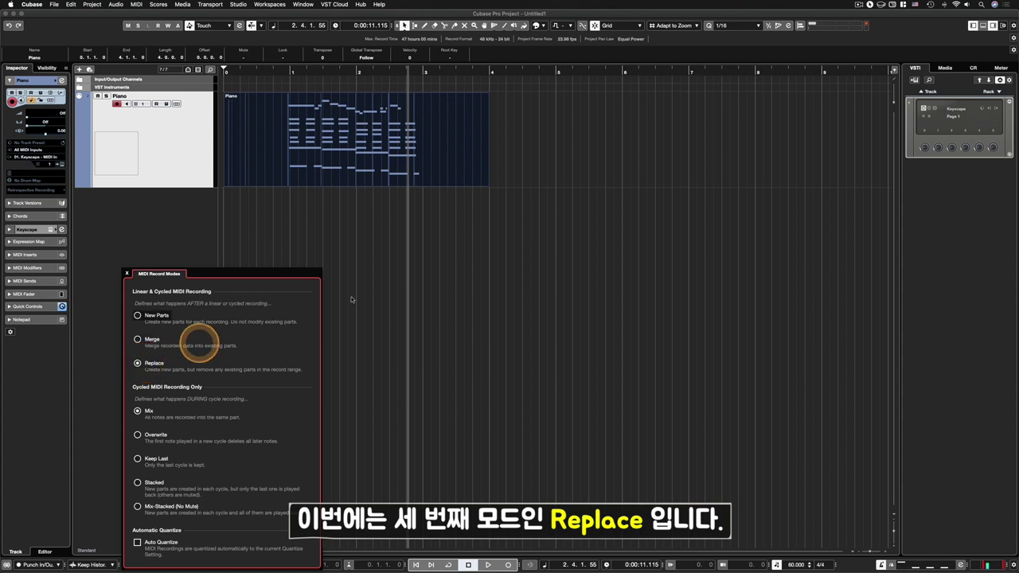
Step: Undo the Merge overdubs on the Piano part and return the project cursor to the start
{"action": "key", "text": "ctrl+z"}
{"action": "key", "text": "ctrl+z"}
{"action": "key", "text": "ctrl+z"}
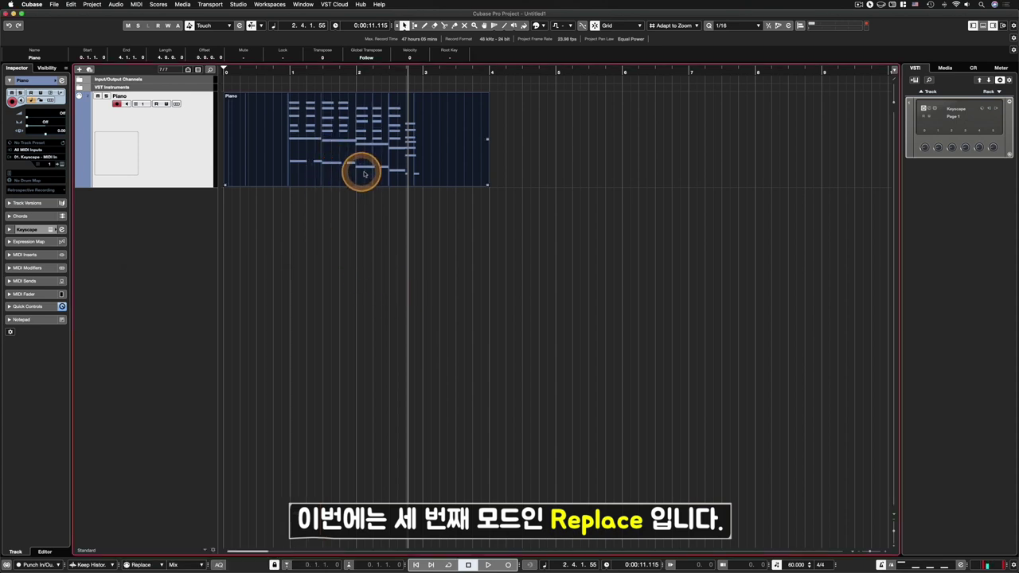
{"action": "left_click", "coordinate": [290, 70]}
{"action": "key", "text": "Home"}
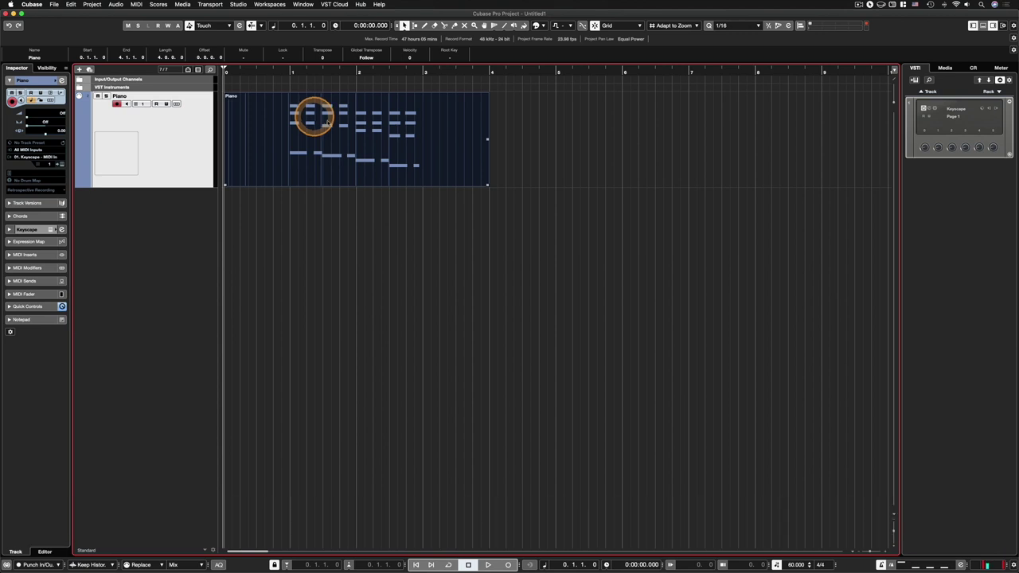
Step: Record new chords and bass notes over the opening of the Piano part from the project start in Replace mode
{"action": "left_click", "coordinate": [424, 90]}
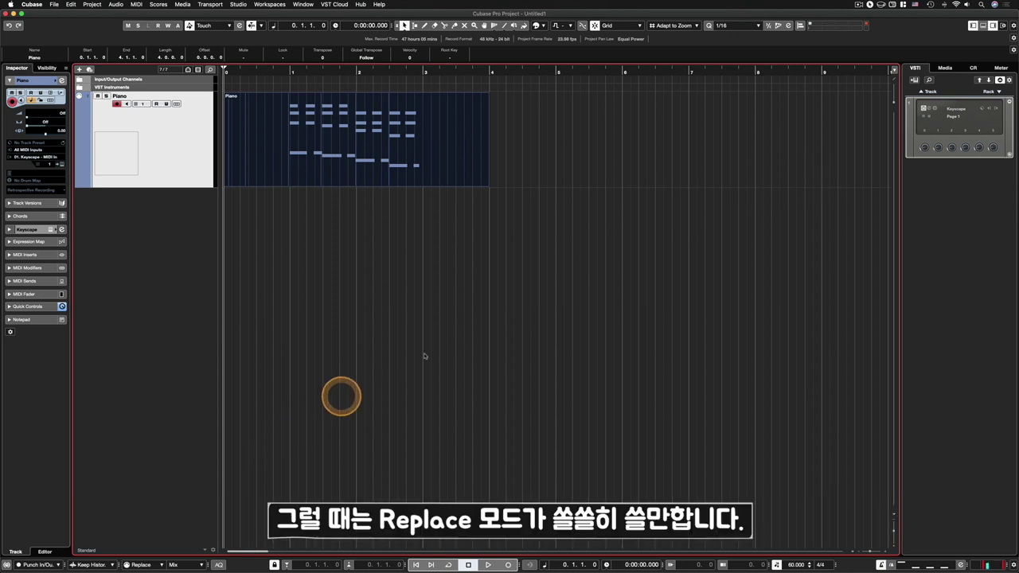
{"action": "key", "text": "KP_Multiply"}
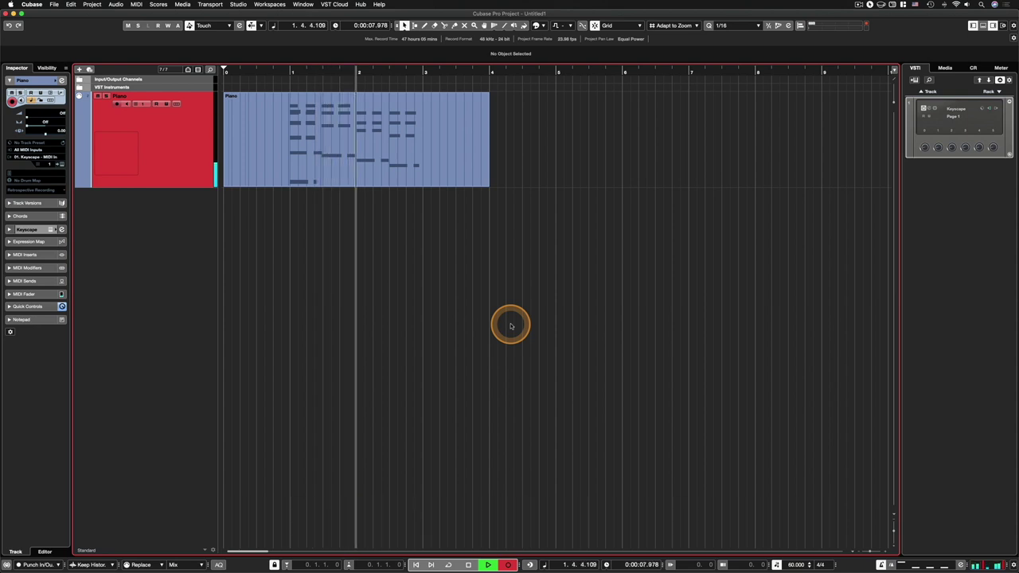
{"action": "key", "text": "space"}
Step: Examine the replaced and the untouched notes of the Piano part in the Key Editor, and close it
{"action": "double_click", "coordinate": [391, 136]}
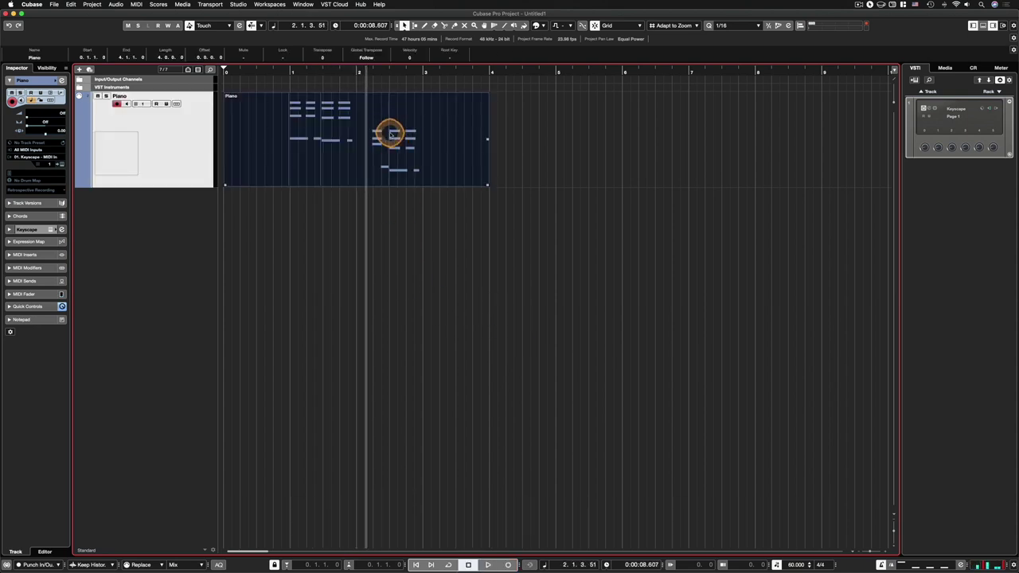
{"action": "scroll", "coordinate": [344, 319], "scroll_direction": "down", "scroll_amount": 3}
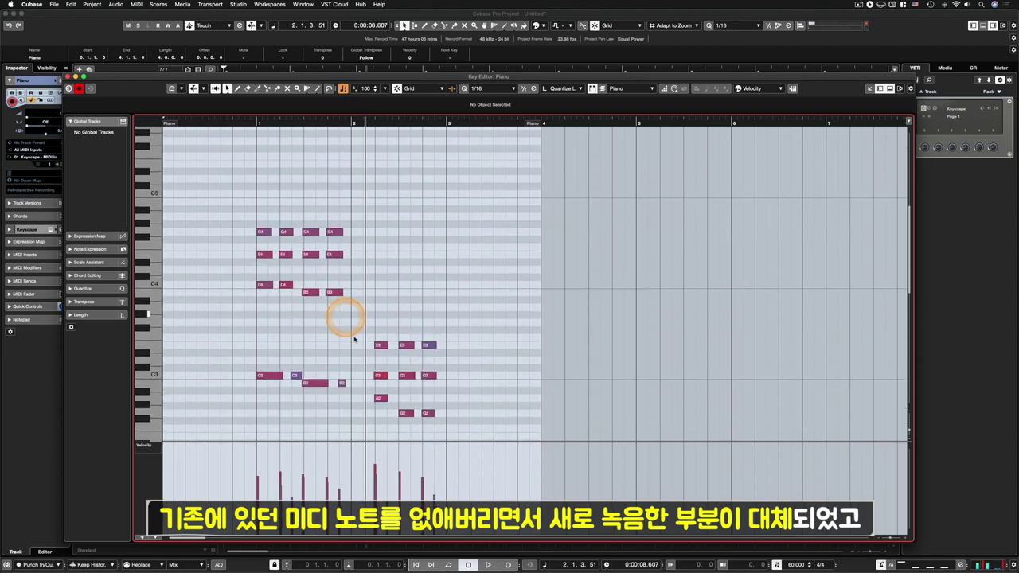
{"action": "scroll", "coordinate": [363, 277], "scroll_direction": "down", "scroll_amount": 5}
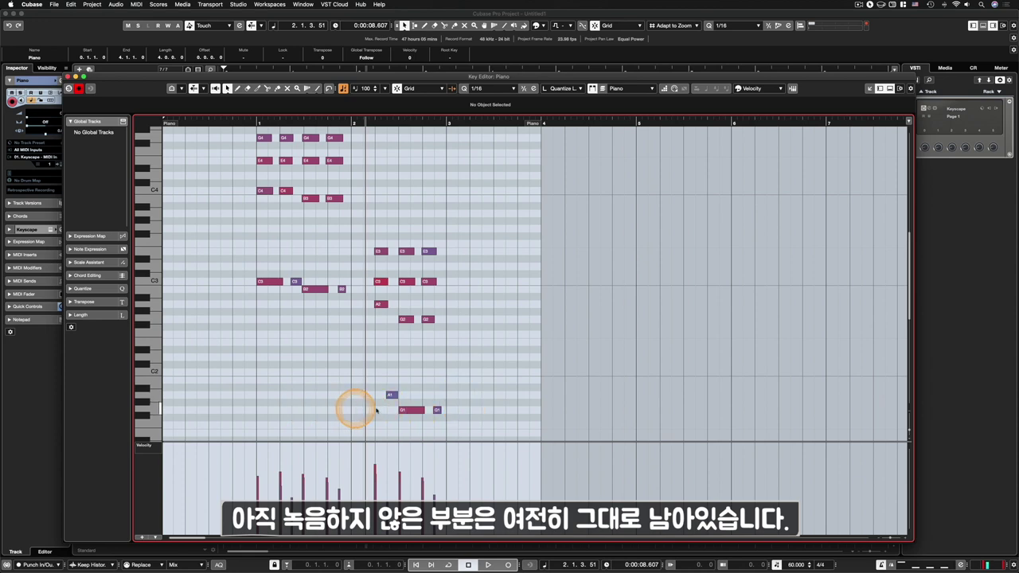
{"action": "left_click_drag", "start_coordinate": [503, 429], "coordinate": [503, 261]}
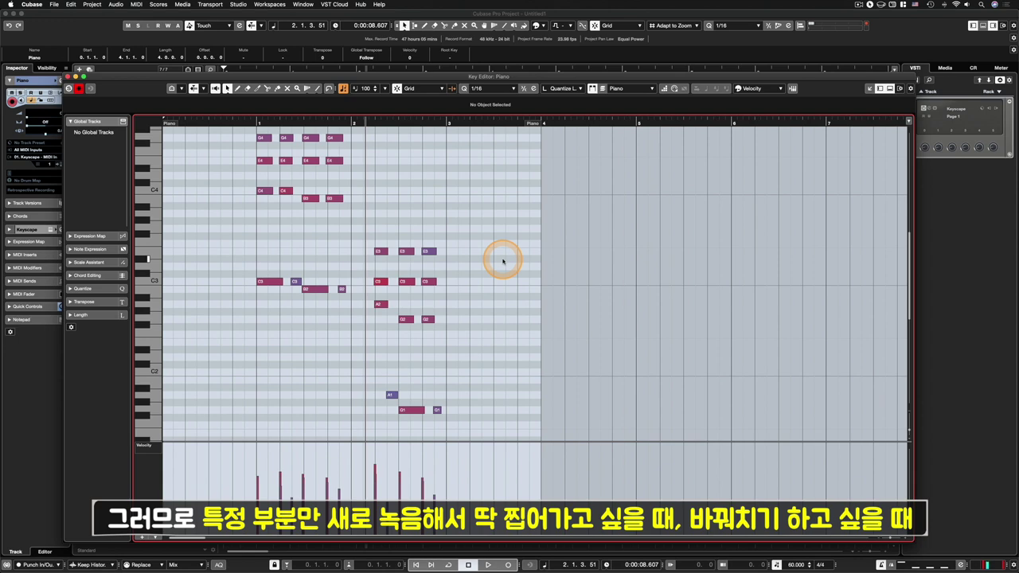
{"action": "left_click", "coordinate": [68, 76]}
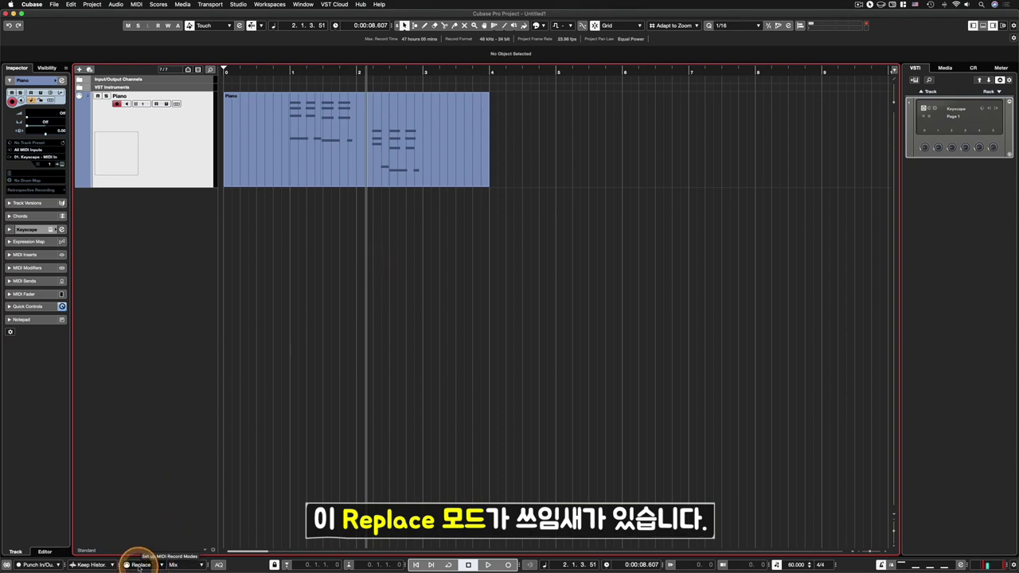
Step: Set the linear and cycled MIDI record mode to Merge
{"action": "left_click", "coordinate": [139, 564]}
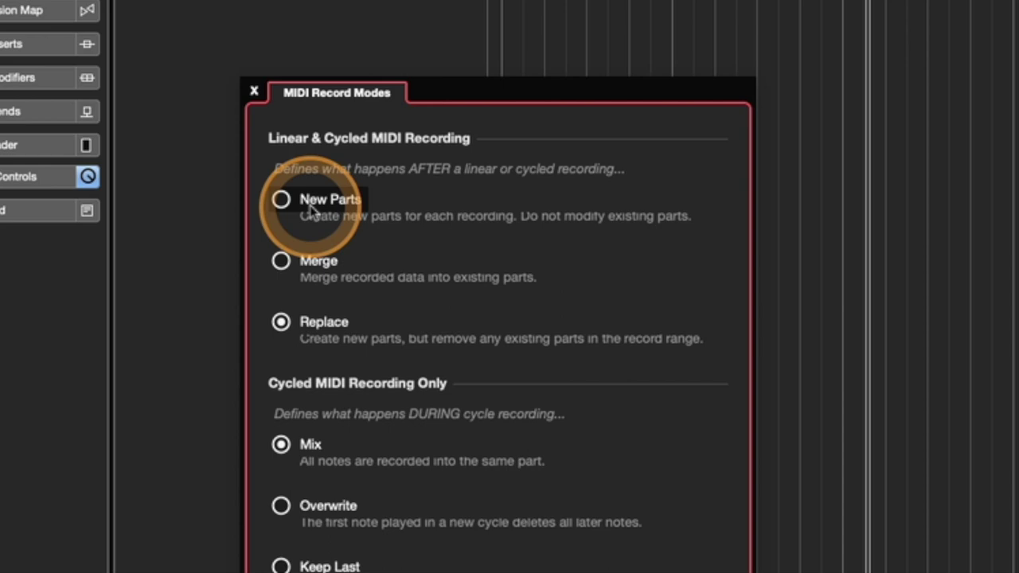
{"action": "left_click", "coordinate": [308, 273]}
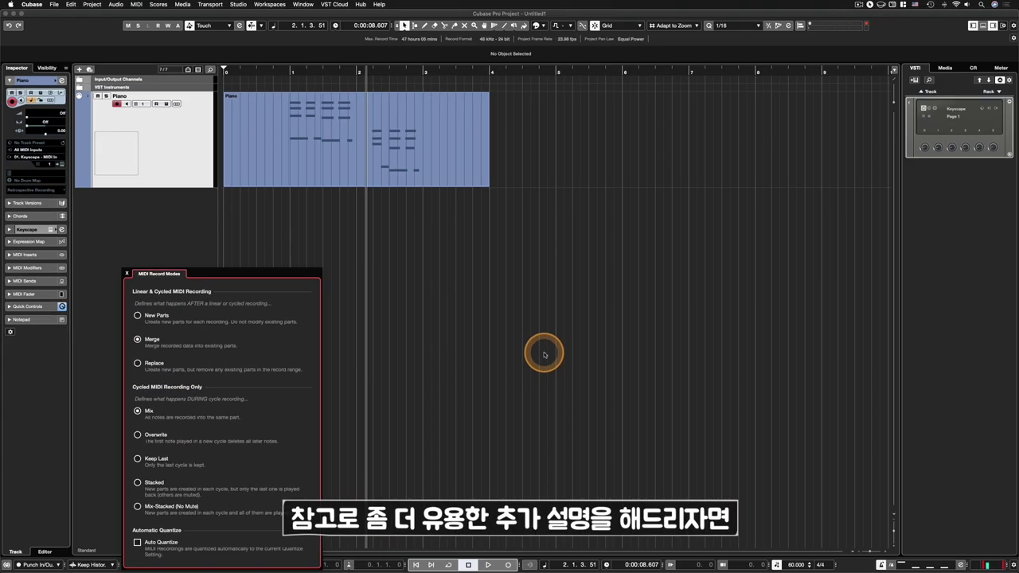
{"action": "left_click", "coordinate": [545, 355]}
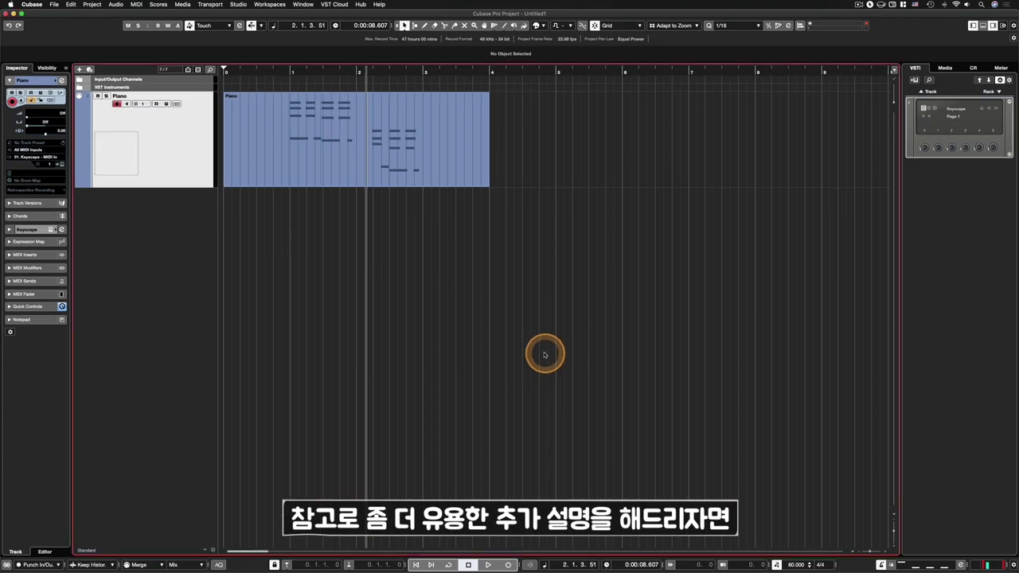
Step: Play a melody during plain playback from the project start and insert it on the Piano track with retrospective recording
{"action": "left_click", "coordinate": [340, 164]}
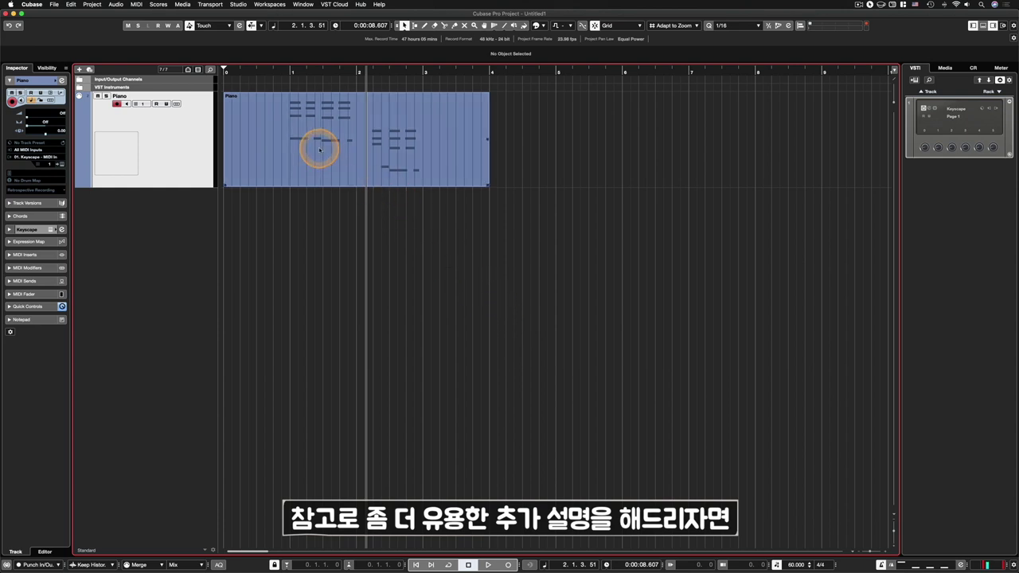
{"action": "left_click", "coordinate": [357, 191]}
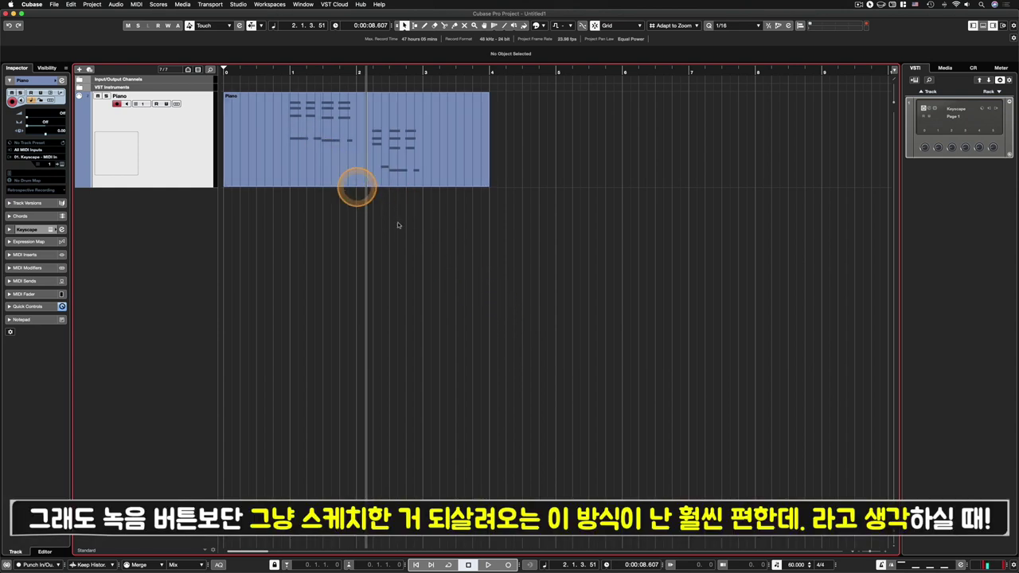
{"action": "left_click", "coordinate": [289, 72]}
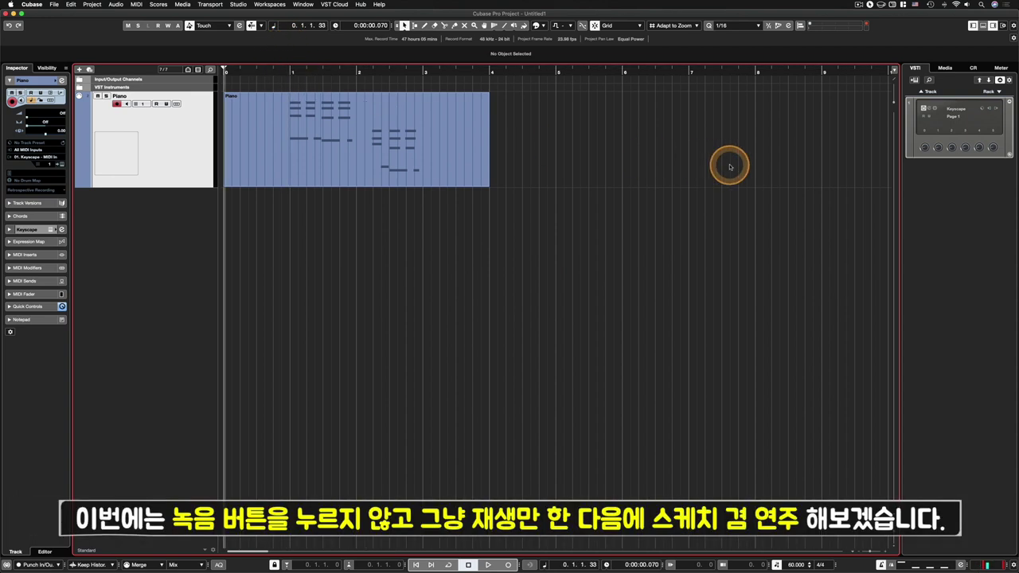
{"action": "key", "text": "space"}
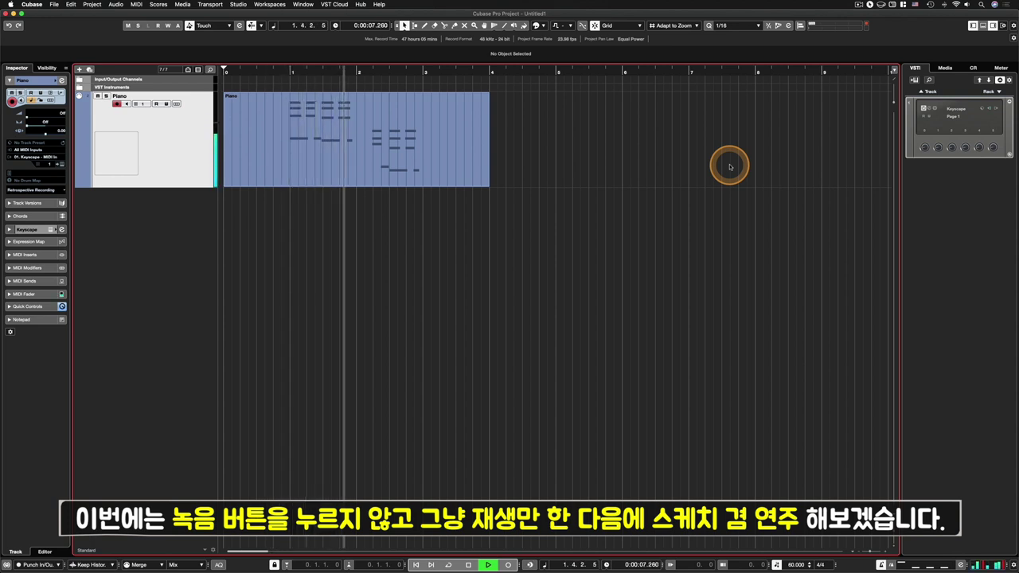
{"action": "key", "text": "space"}
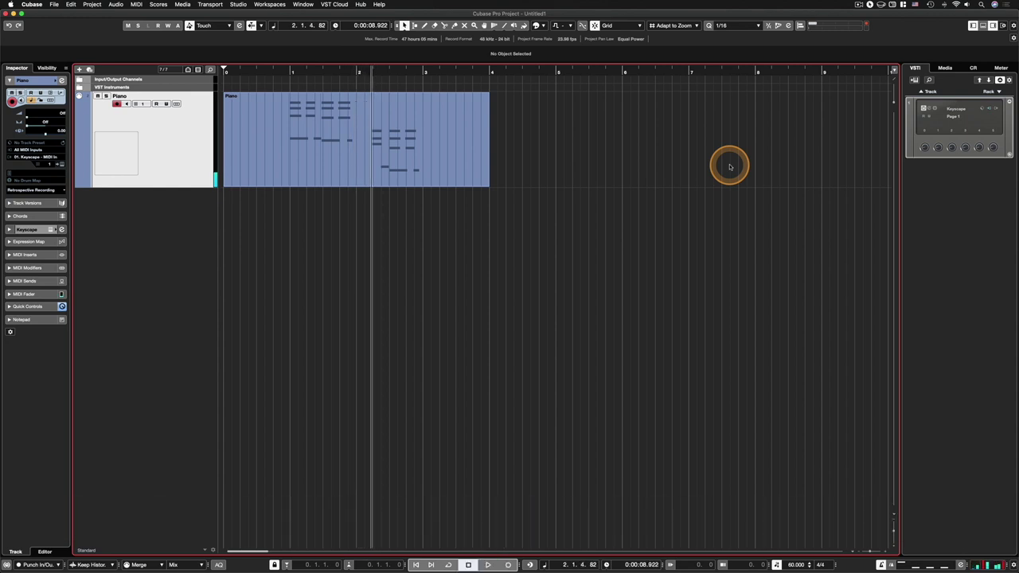
{"action": "key", "text": "shift+KP_Multiply"}
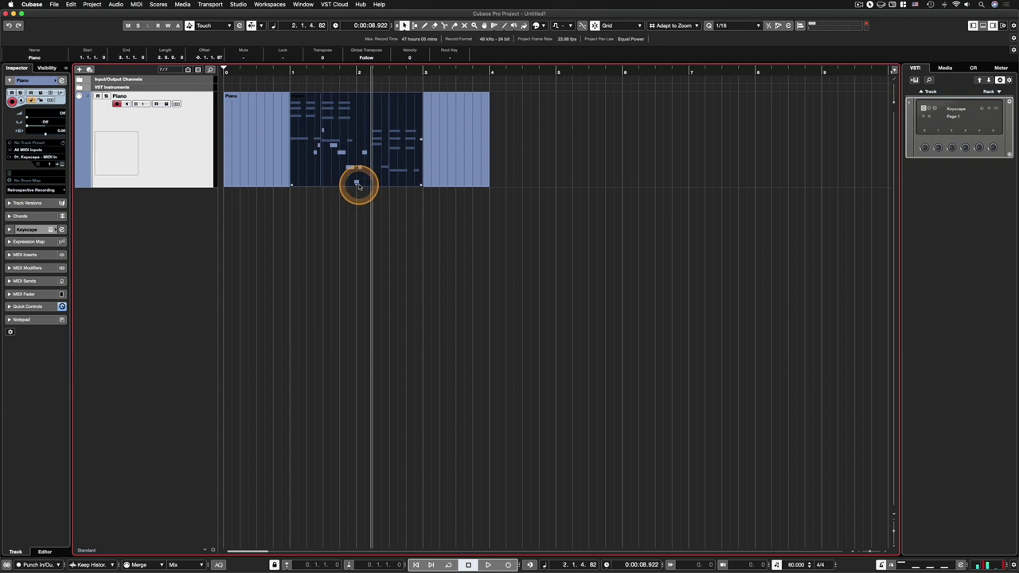
Step: Examine the inserted melody part lying on top of the original Piano part in the project window
{"action": "left_click", "coordinate": [391, 228]}
{"action": "left_click", "coordinate": [383, 177]}
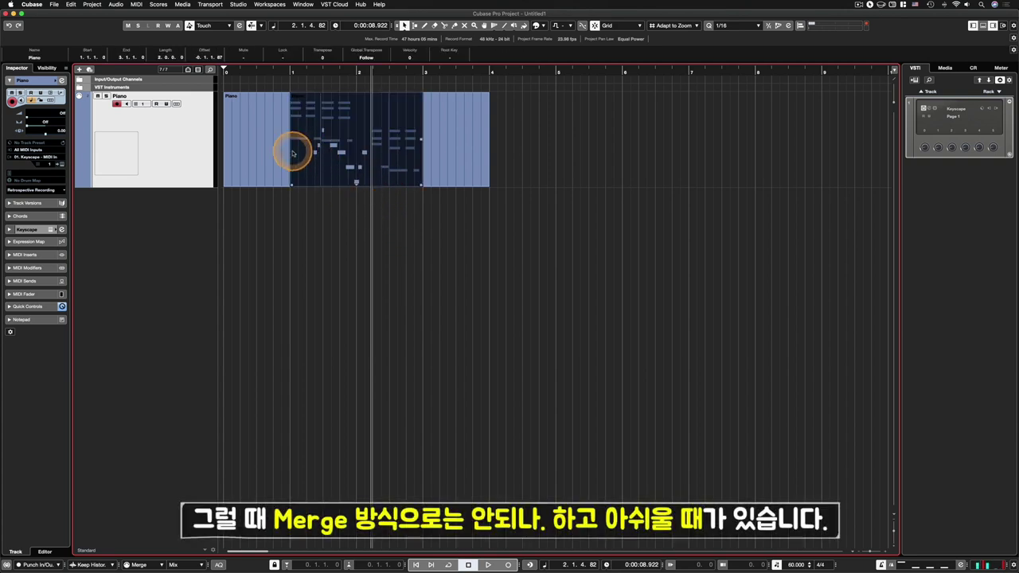
{"action": "left_click", "coordinate": [330, 226]}
{"action": "left_click", "coordinate": [337, 164]}
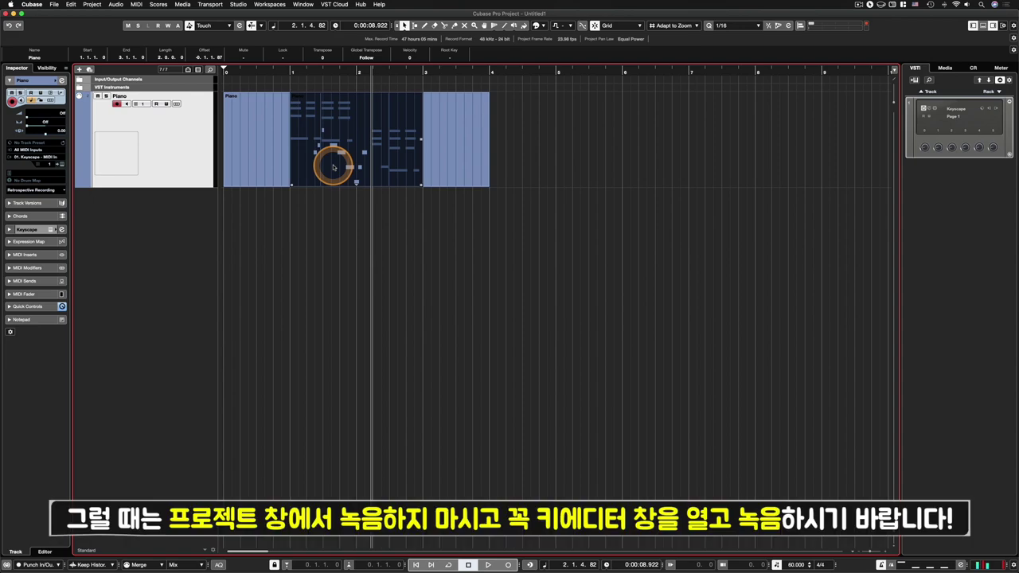
Step: Undo the inserted melody part and open the original Piano part in the Key Editor, with the project cursor at 0.2.1
{"action": "left_click", "coordinate": [341, 196]}
{"action": "double_click", "coordinate": [336, 162]}
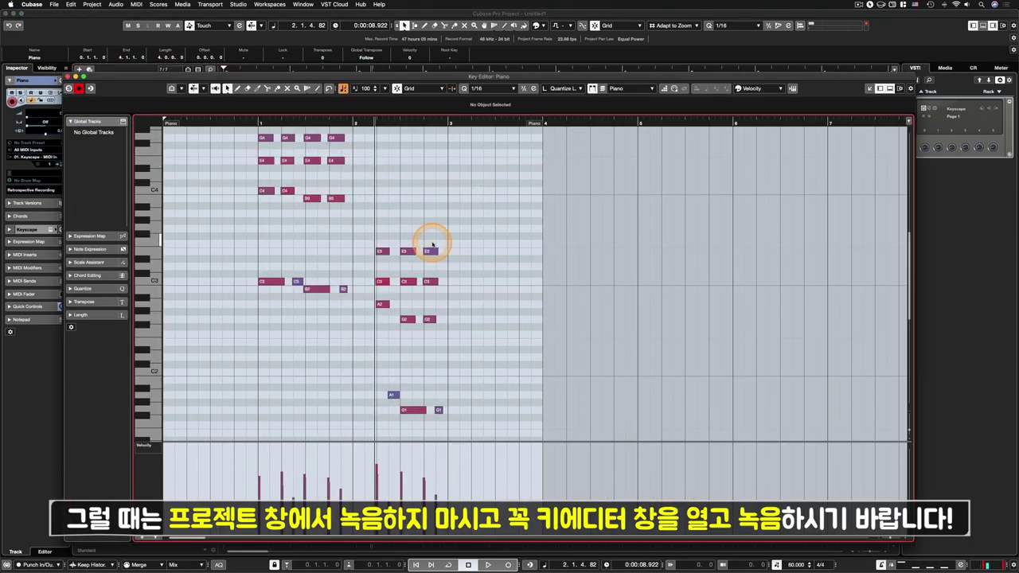
{"action": "key", "text": "h"}
{"action": "key", "text": "h"}
{"action": "key", "text": "h"}
{"action": "scroll", "coordinate": [501, 324], "scroll_direction": "up", "scroll_amount": 3}
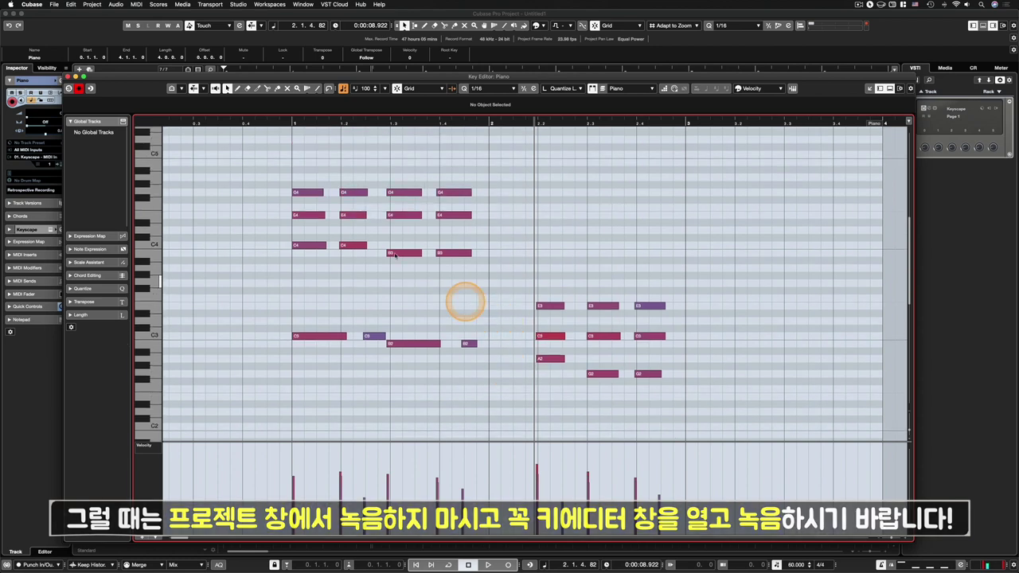
{"action": "scroll", "coordinate": [389, 229], "scroll_direction": "left", "scroll_amount": 2}
{"action": "left_click", "coordinate": [209, 123]}
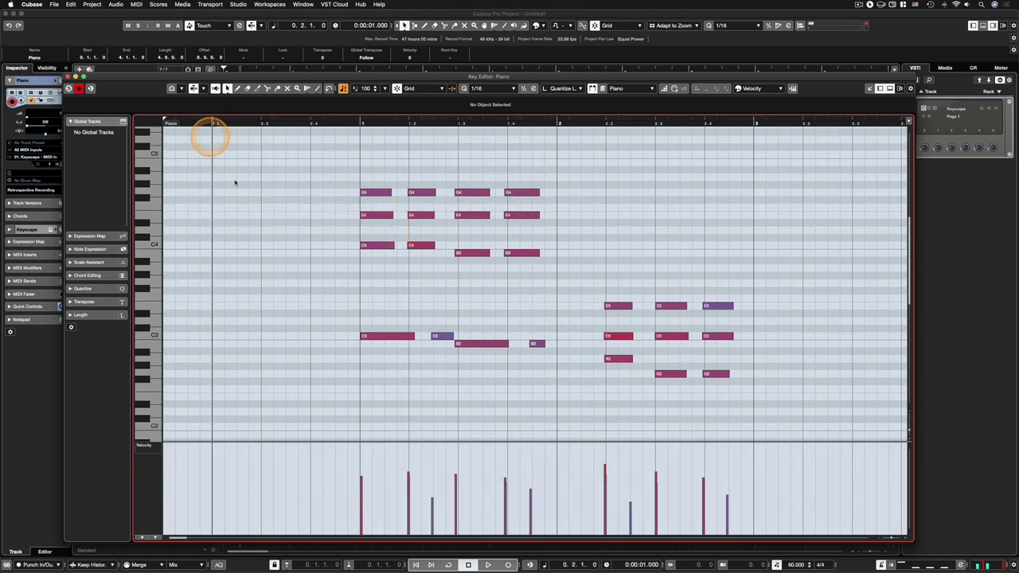
Step: Play a melody during playback with the Key Editor open and insert it into the Piano part with retrospective recording
{"action": "scroll", "coordinate": [289, 237], "scroll_direction": "up", "scroll_amount": 5}
{"action": "scroll", "coordinate": [326, 235], "scroll_direction": "down", "scroll_amount": 3}
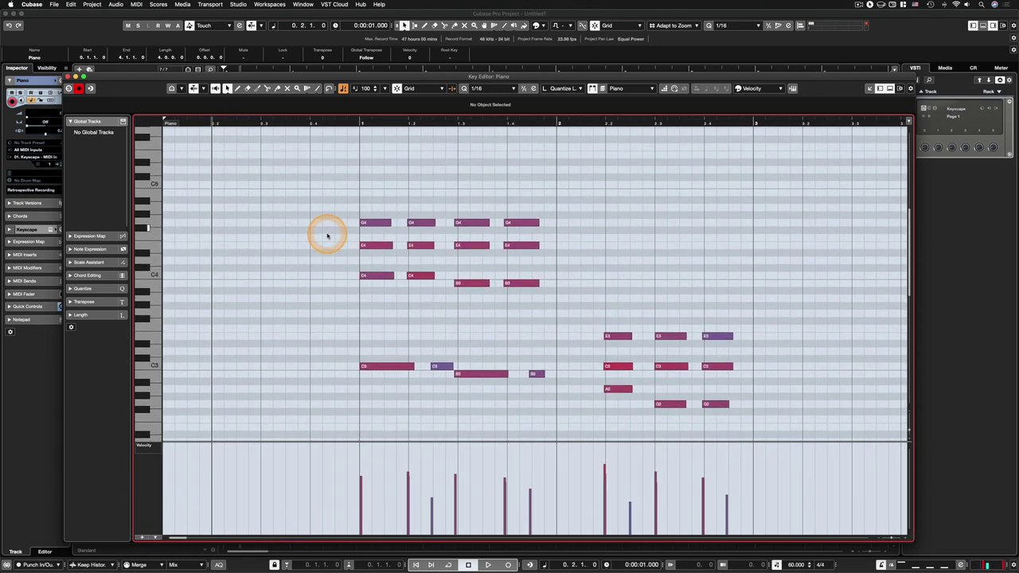
{"action": "scroll", "coordinate": [364, 205], "scroll_direction": "up", "scroll_amount": 4}
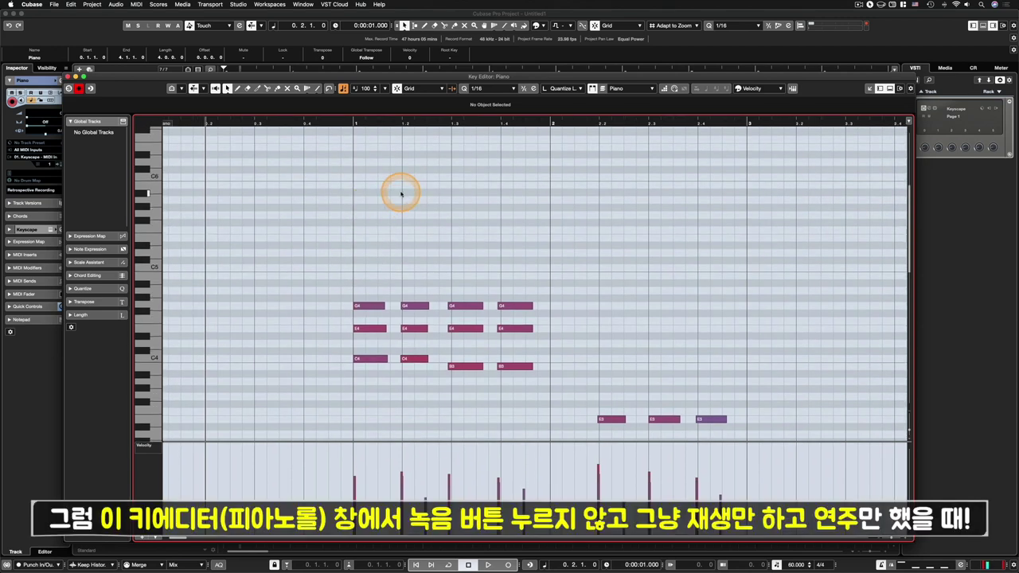
{"action": "key", "text": "space"}
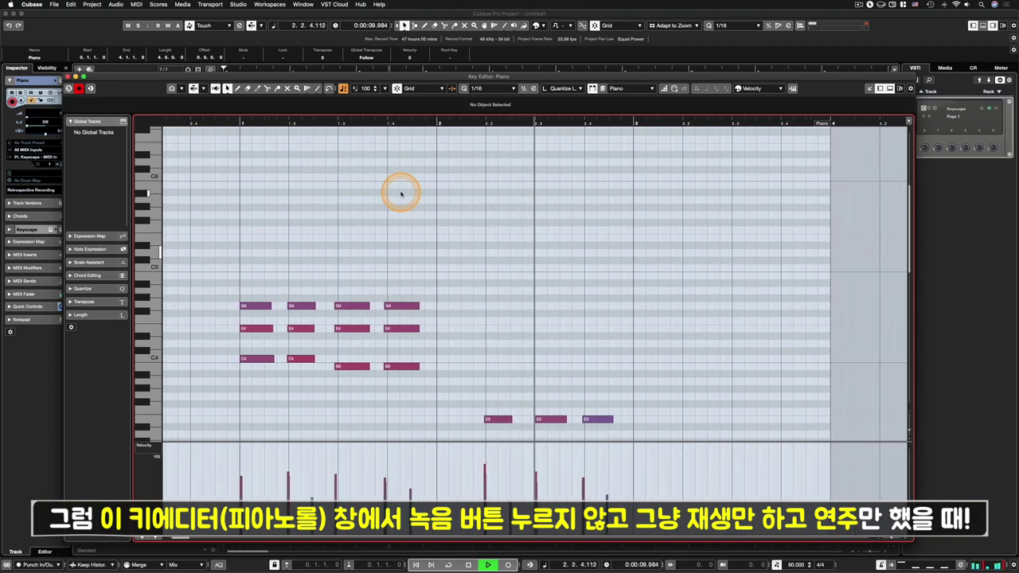
{"action": "key", "text": "space"}
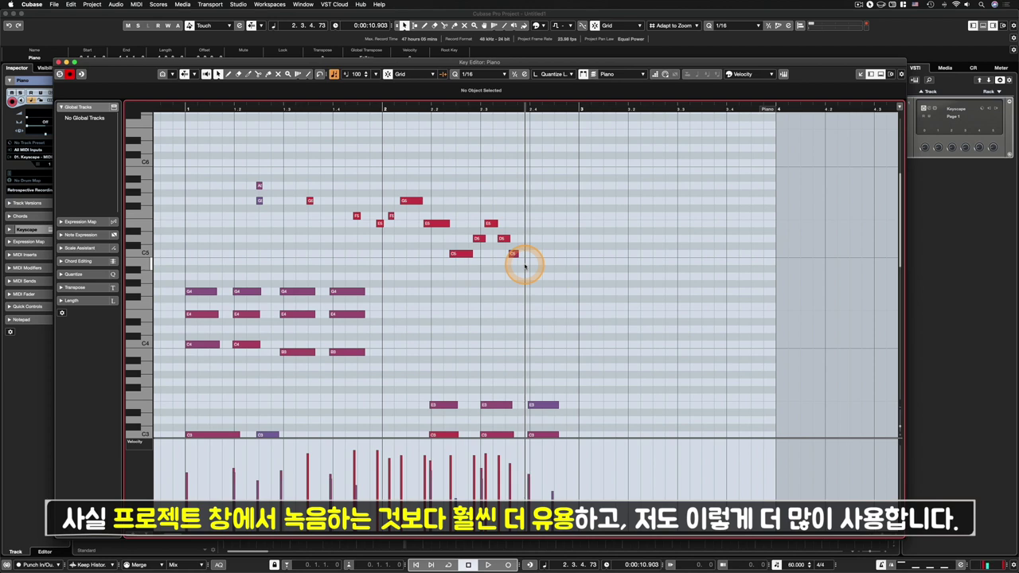
Step: Highlight the merged melody notes above the chords in the Key Editor to inspect them, and clear the selection
{"action": "scroll", "coordinate": [524, 266], "scroll_direction": "left", "scroll_amount": 2}
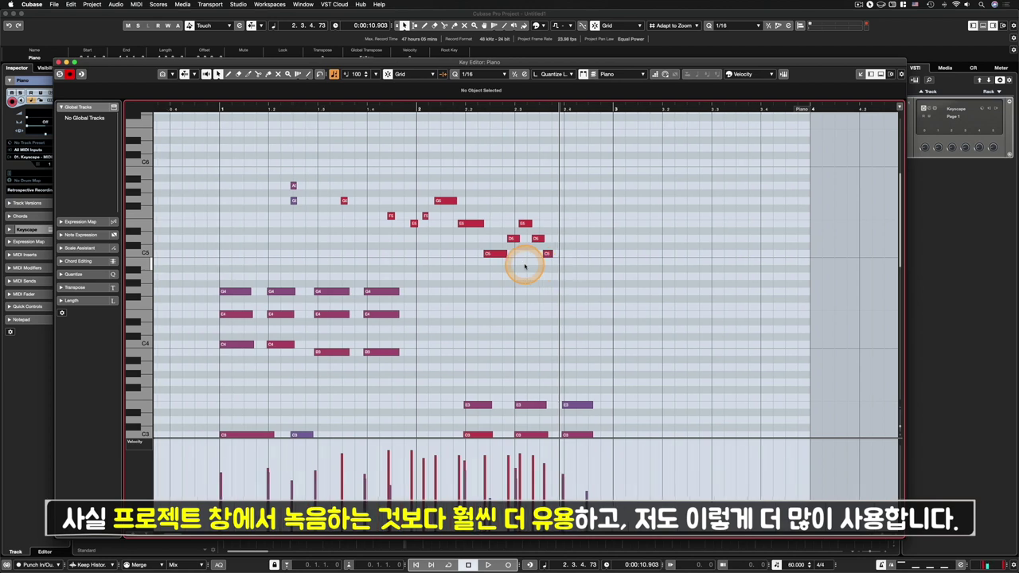
{"action": "left_click_drag", "start_coordinate": [617, 273], "coordinate": [208, 156]}
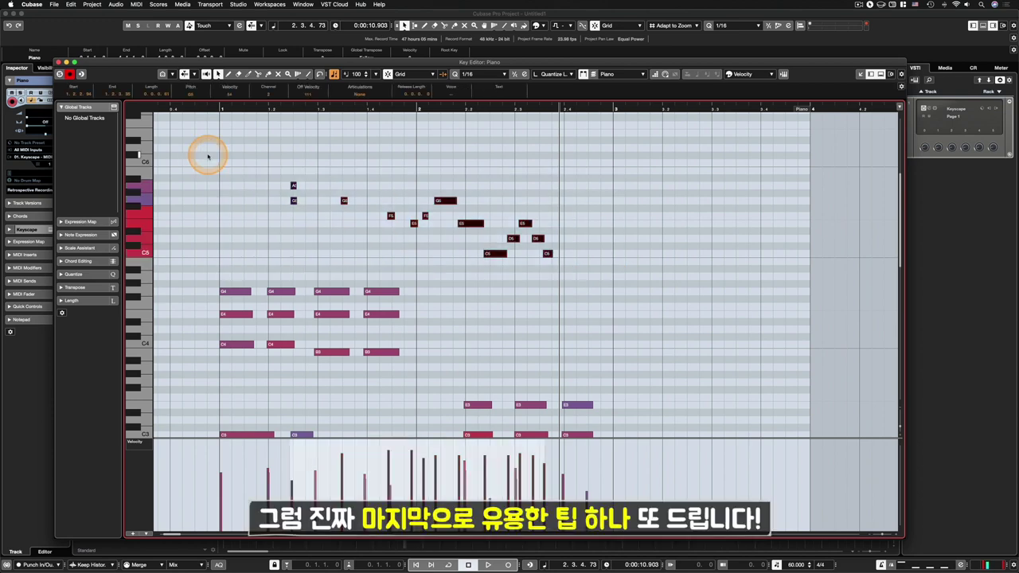
{"action": "left_click", "coordinate": [231, 220]}
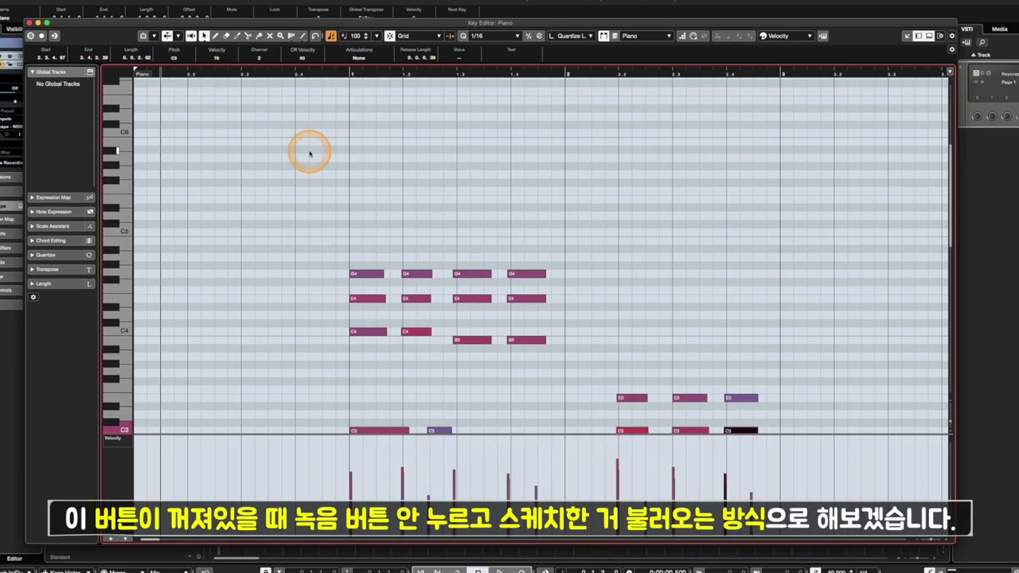
Step: With Record in Editor off, insert a melody played during playback by retrospective recording, select its notes and close the Key Editor
{"action": "key", "text": "space"}
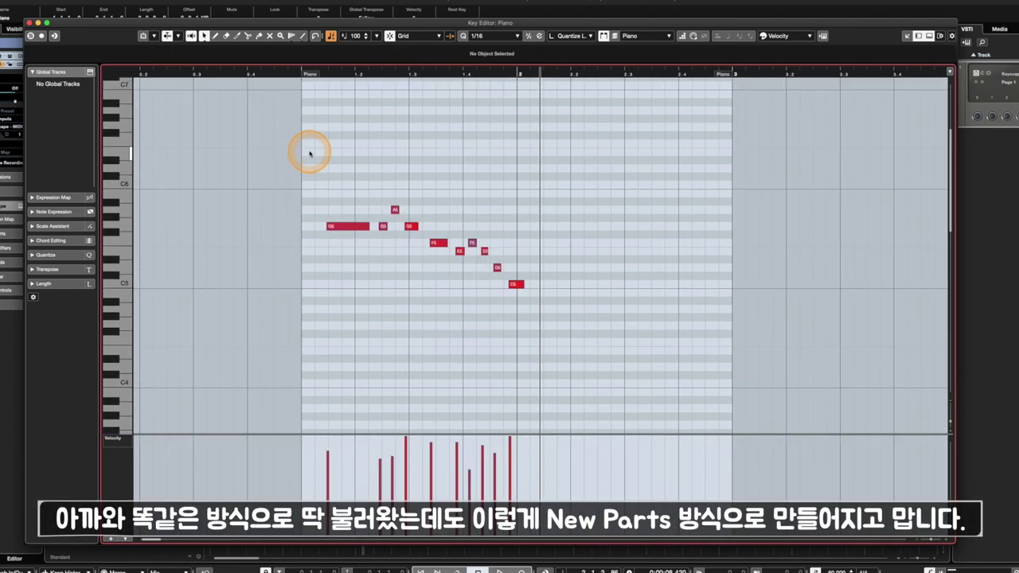
{"action": "left_click_drag", "start_coordinate": [589, 322], "coordinate": [248, 163]}
{"action": "left_click", "coordinate": [29, 22]}
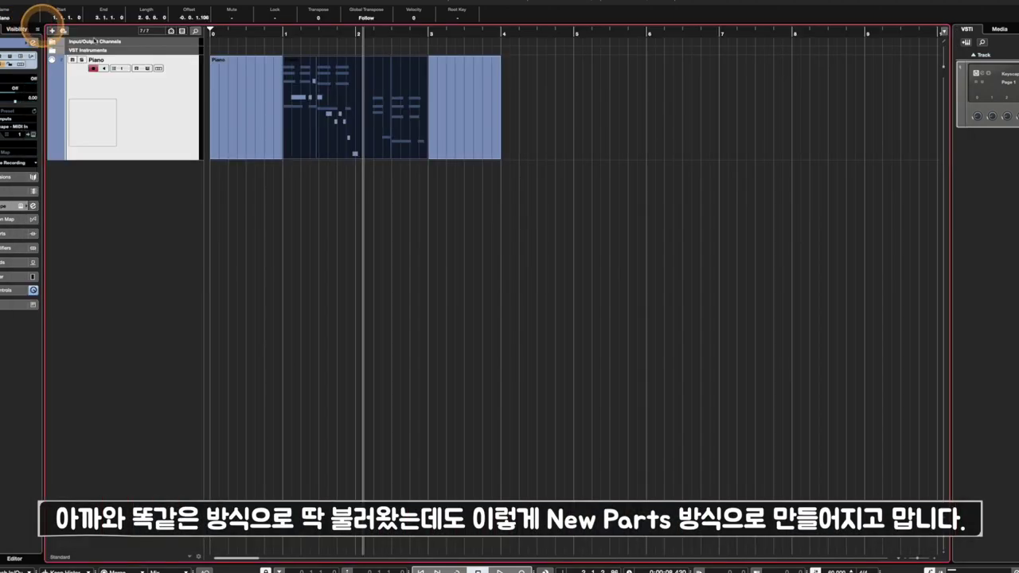
Step: Open the inserted melody part in the Key Editor, select its notes and turn on Record in Editor
{"action": "double_click", "coordinate": [383, 121]}
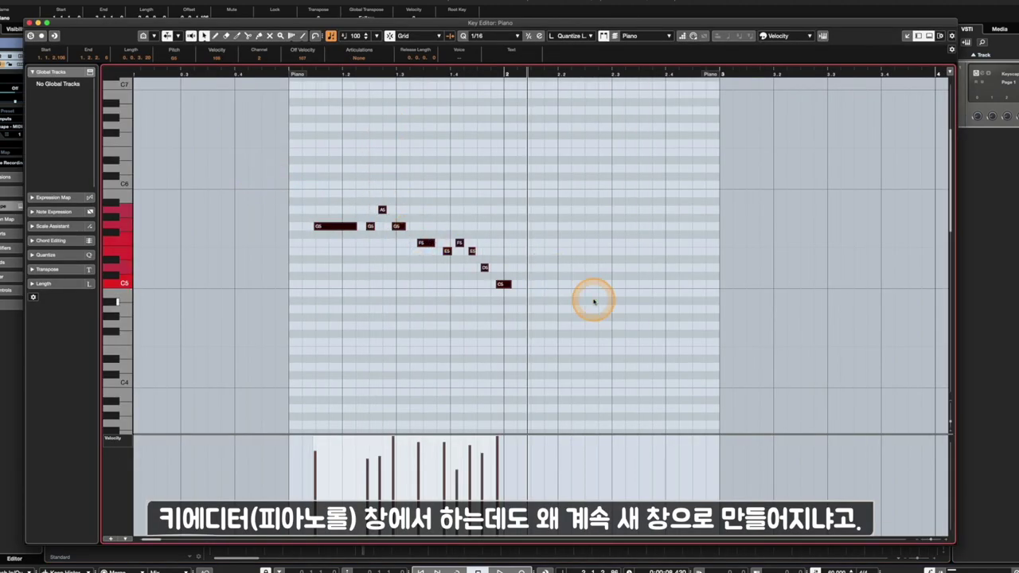
{"action": "left_click_drag", "start_coordinate": [591, 320], "coordinate": [238, 168]}
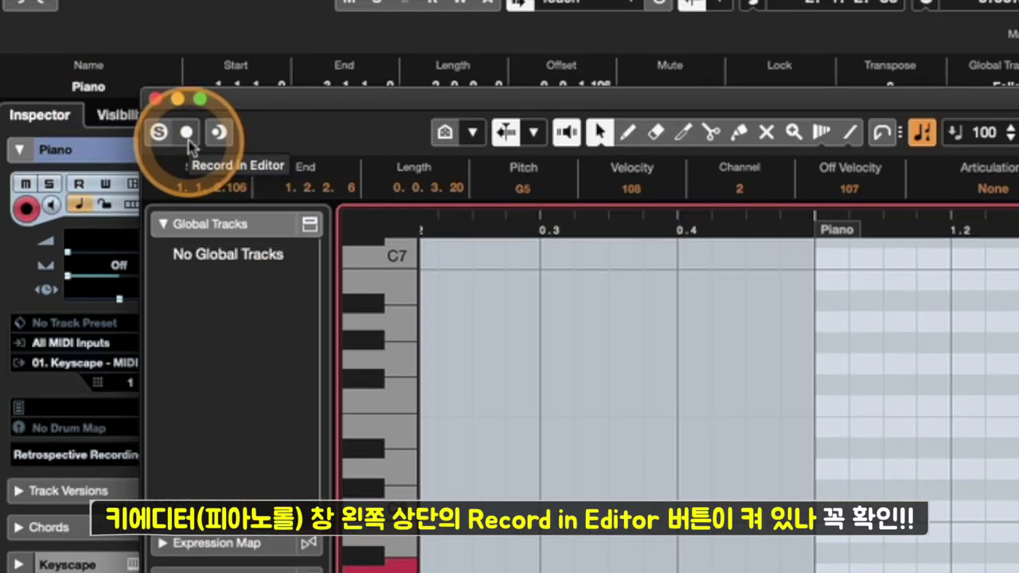
{"action": "left_click", "coordinate": [187, 132]}
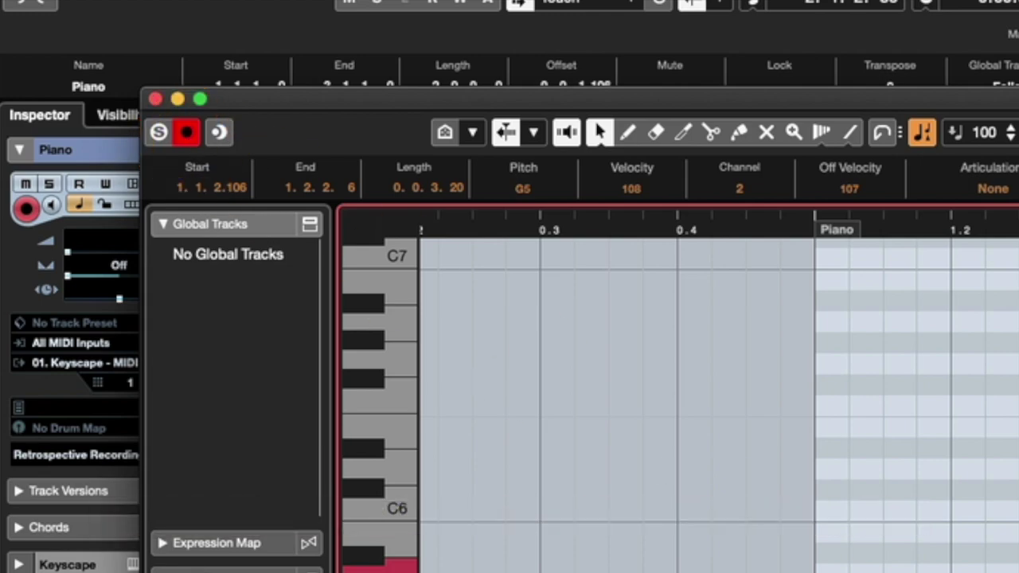
Step: Undo the inserted melody part and reopen the original Piano part in the Key Editor
{"action": "left_click", "coordinate": [156, 99]}
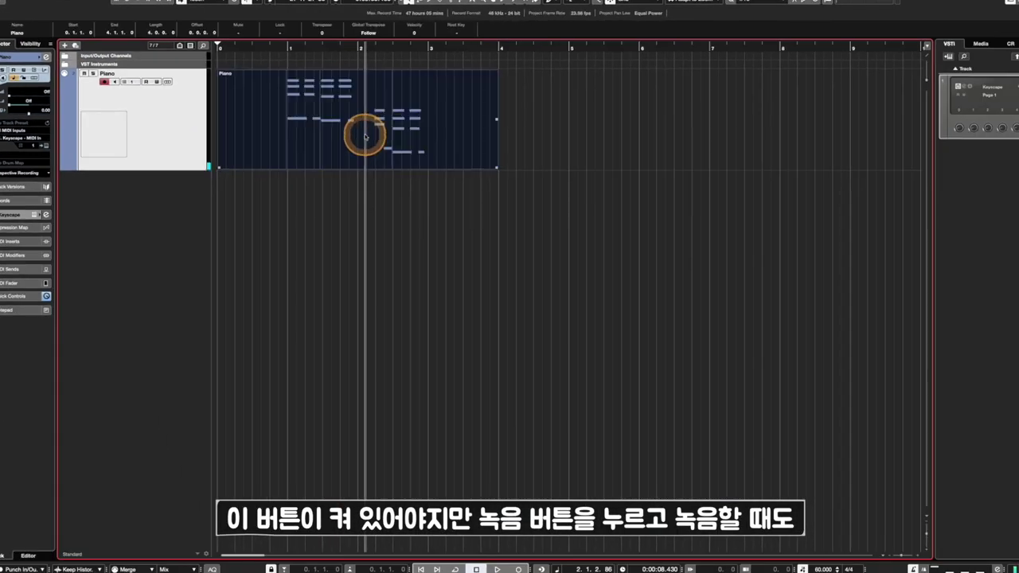
{"action": "double_click", "coordinate": [365, 137]}
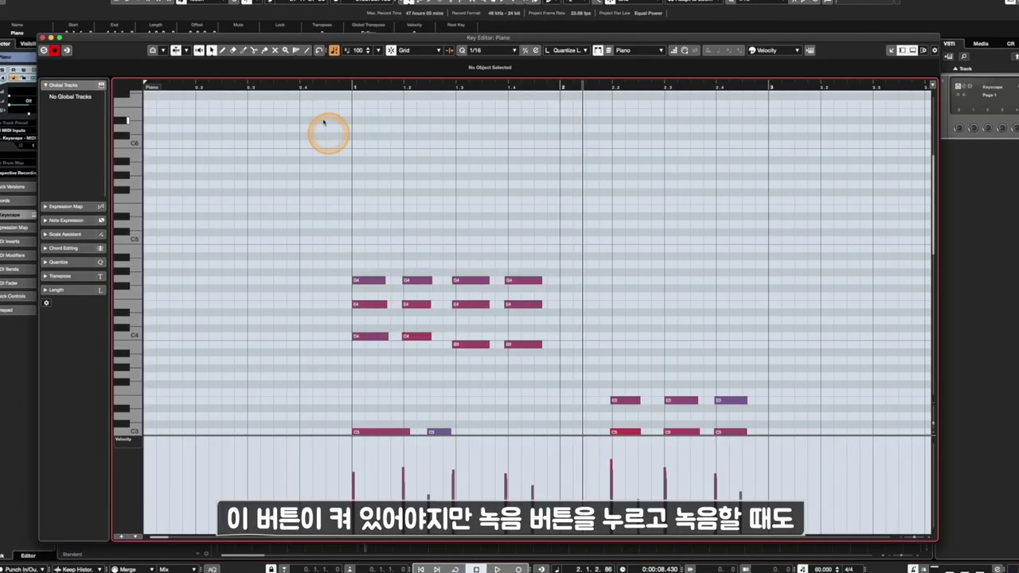
Step: With Record in Editor on, record a melody above the chords in the Piano part, and delete the recorded notes
{"action": "left_click", "coordinate": [283, 86]}
{"action": "left_click_drag", "start_coordinate": [283, 86], "coordinate": [286, 86]}
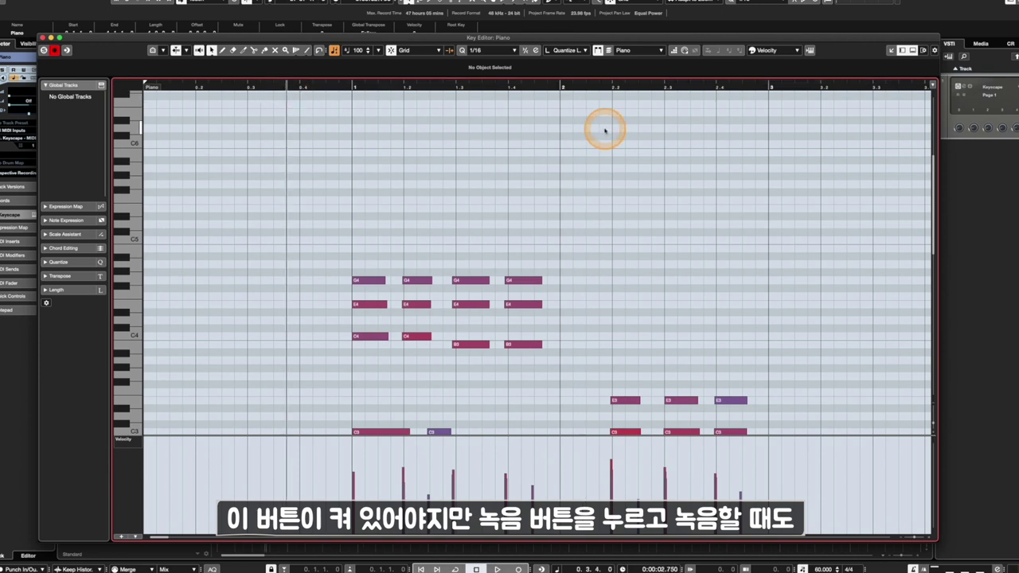
{"action": "key", "text": "KP_Subtract"}
{"action": "left_click", "coordinate": [321, 222]}
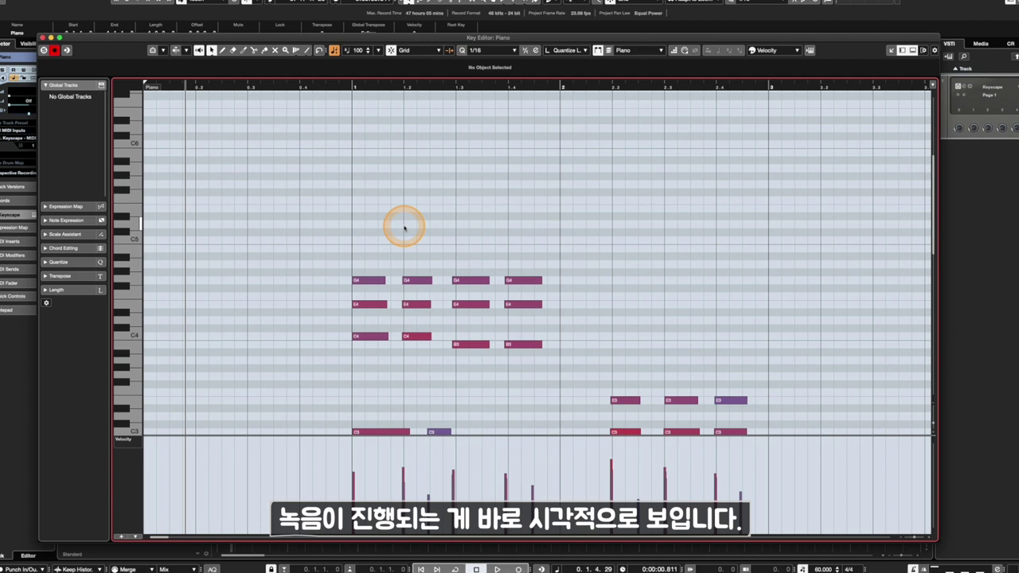
{"action": "key", "text": "g"}
{"action": "key", "text": "KP_Multiply"}
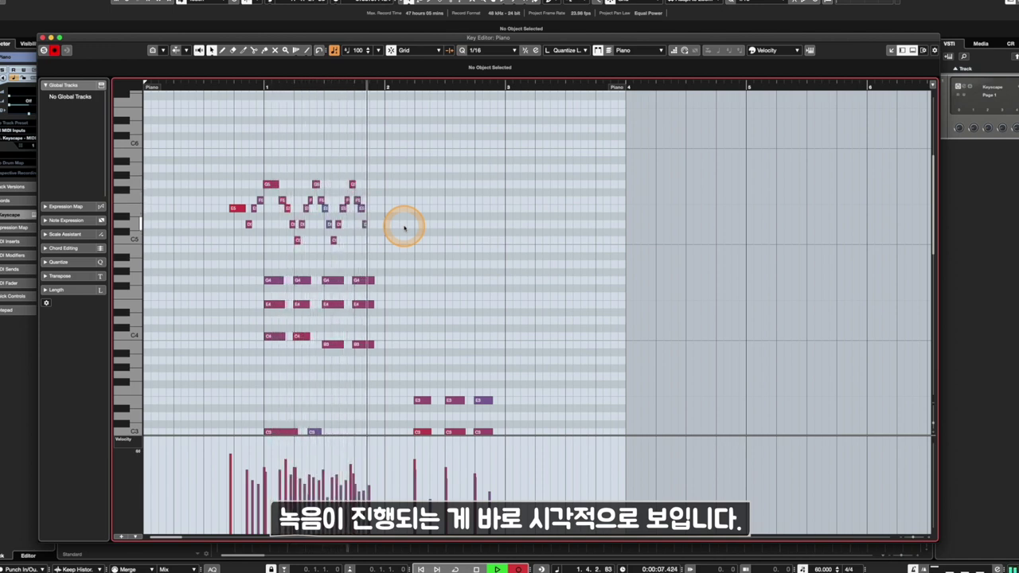
{"action": "key", "text": "space"}
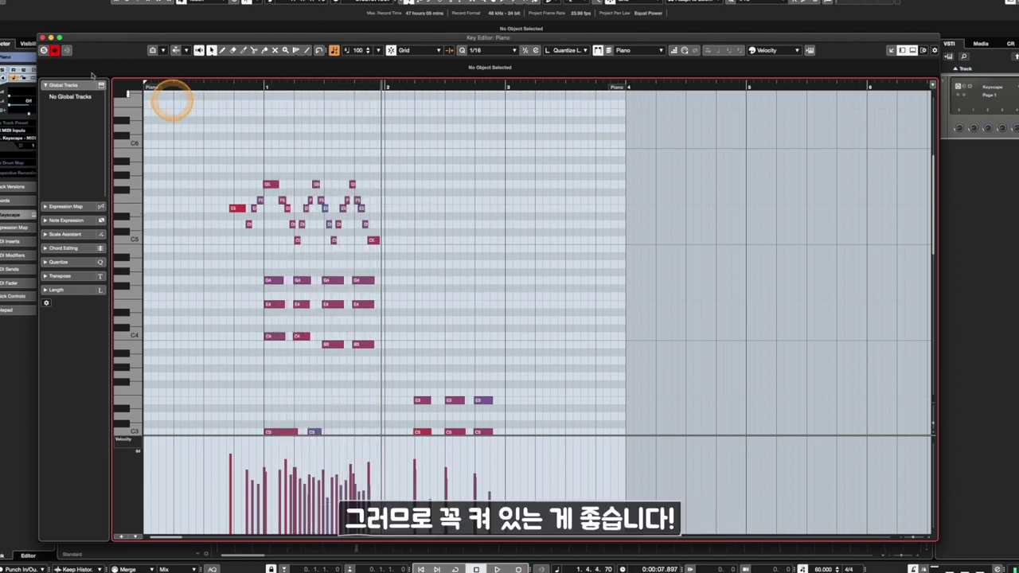
{"action": "left_click_drag", "start_coordinate": [454, 252], "coordinate": [155, 137]}
{"action": "key", "text": "Delete"}
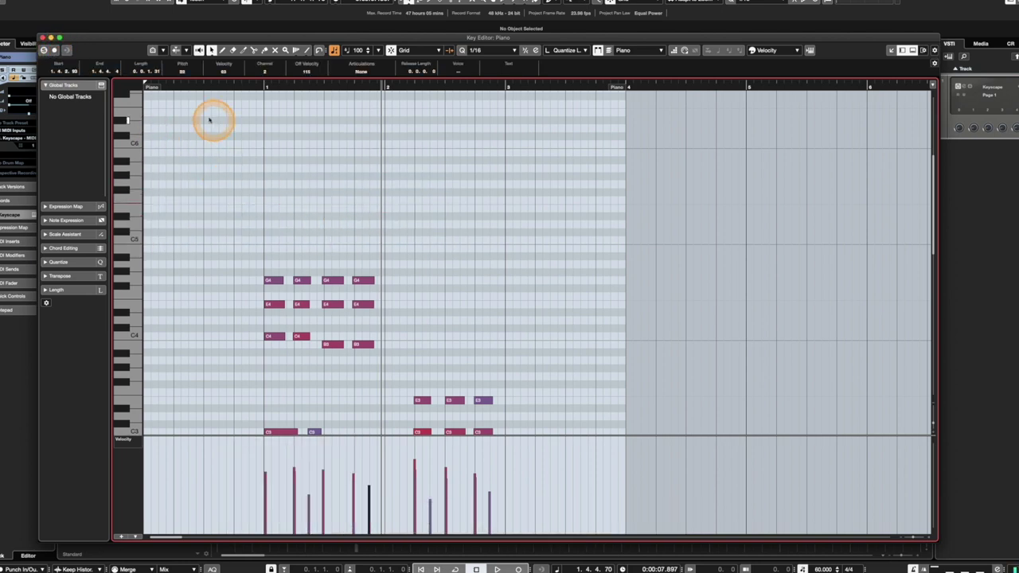
Step: With Record in Editor off, record another melody above the chords, starting from before bar 1, and select its notes
{"action": "left_click", "coordinate": [177, 86]}
{"action": "key", "text": "KP_Multiply"}
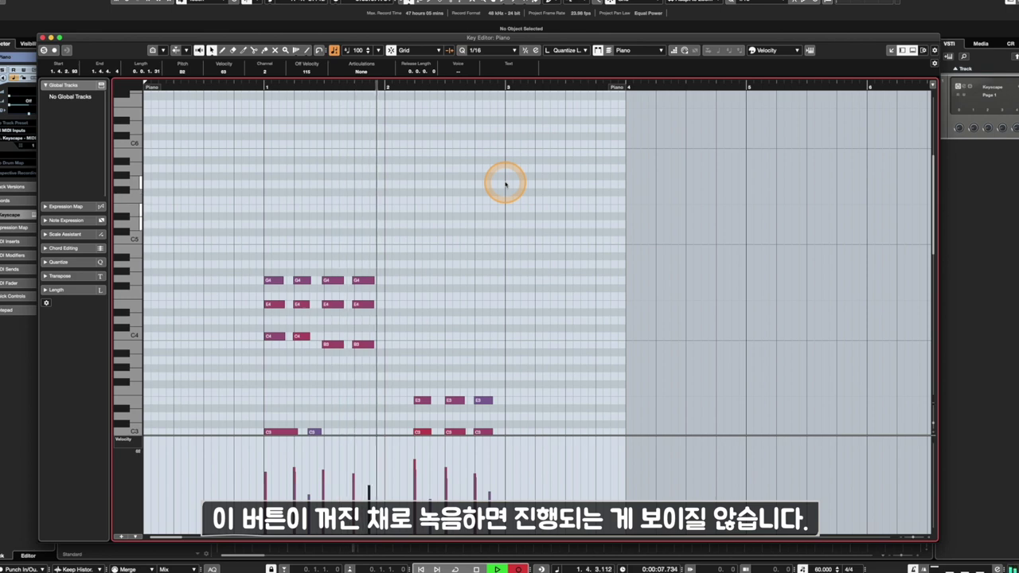
{"action": "key", "text": "space"}
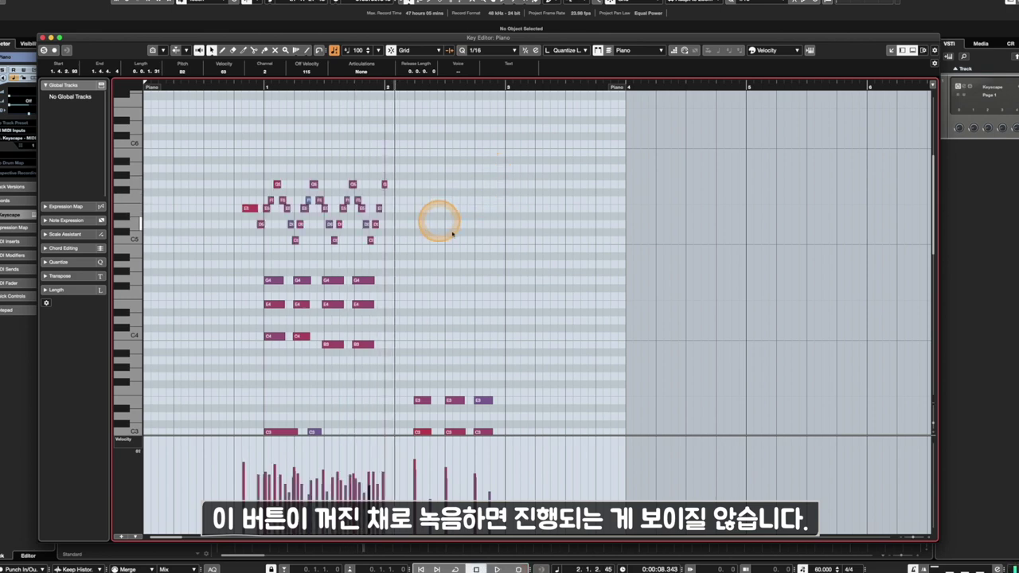
{"action": "left_click_drag", "start_coordinate": [467, 257], "coordinate": [220, 152]}
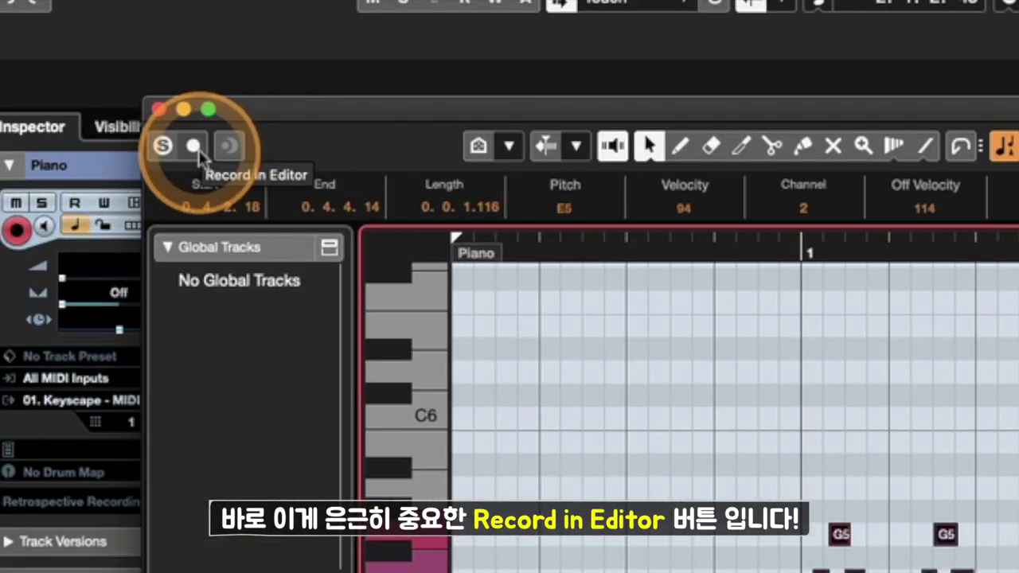
Step: Turn on Record in Editor for the Piano part and close the Key Editor
{"action": "left_click", "coordinate": [193, 147]}
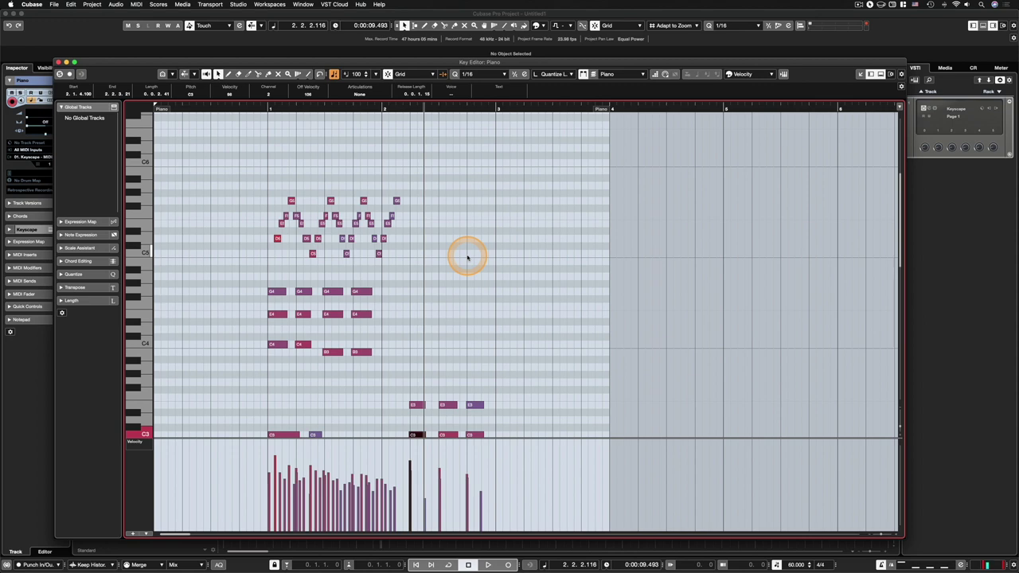
{"action": "left_click", "coordinate": [69, 74]}
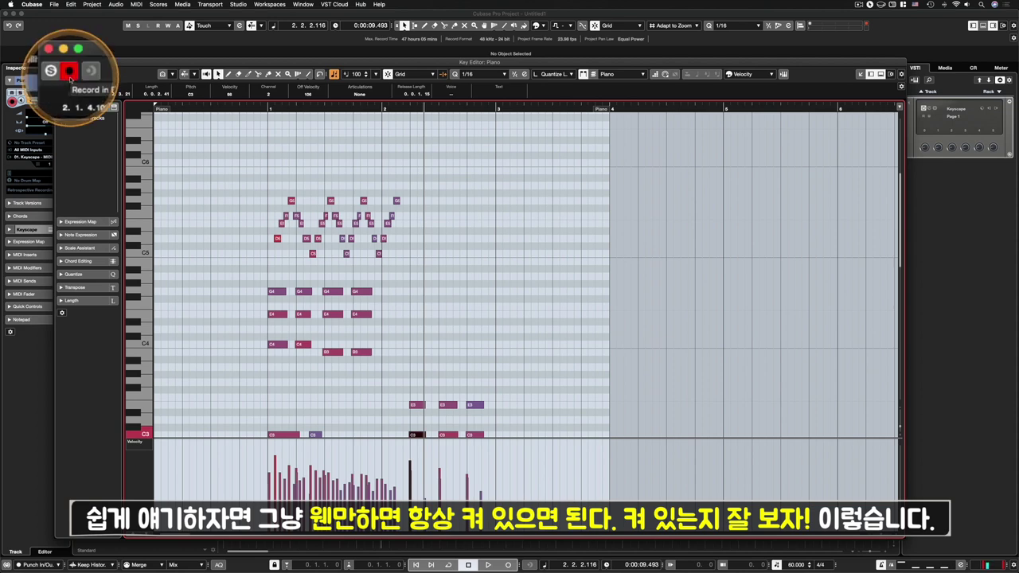
{"action": "left_click", "coordinate": [409, 182]}
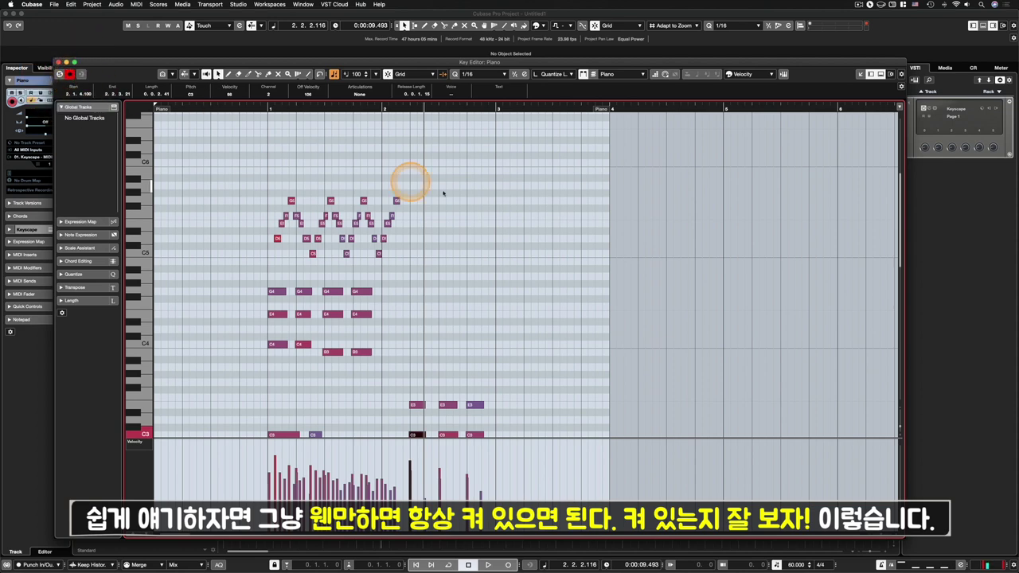
{"action": "left_click", "coordinate": [500, 239]}
{"action": "left_click", "coordinate": [69, 73]}
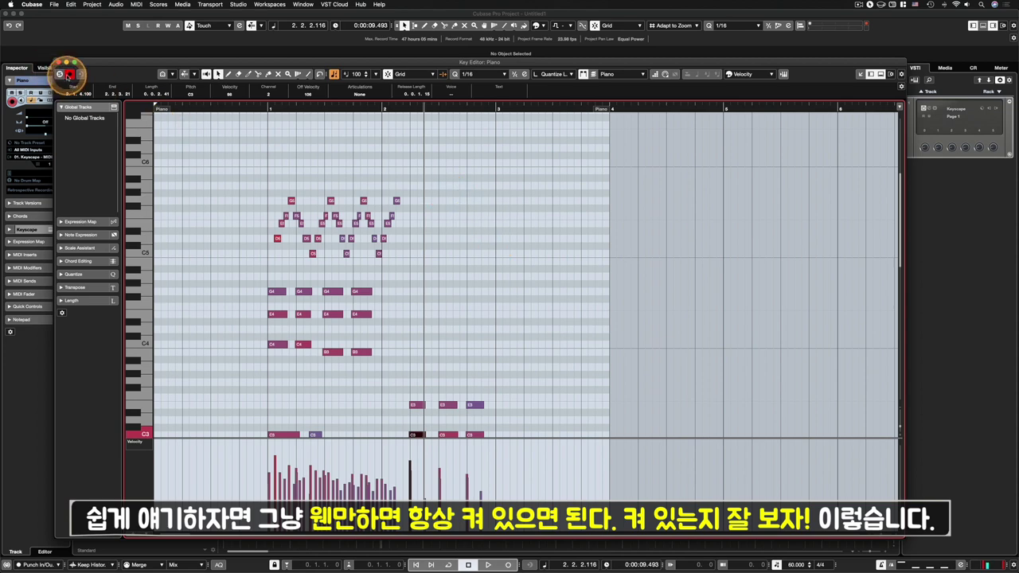
{"action": "left_click", "coordinate": [390, 251]}
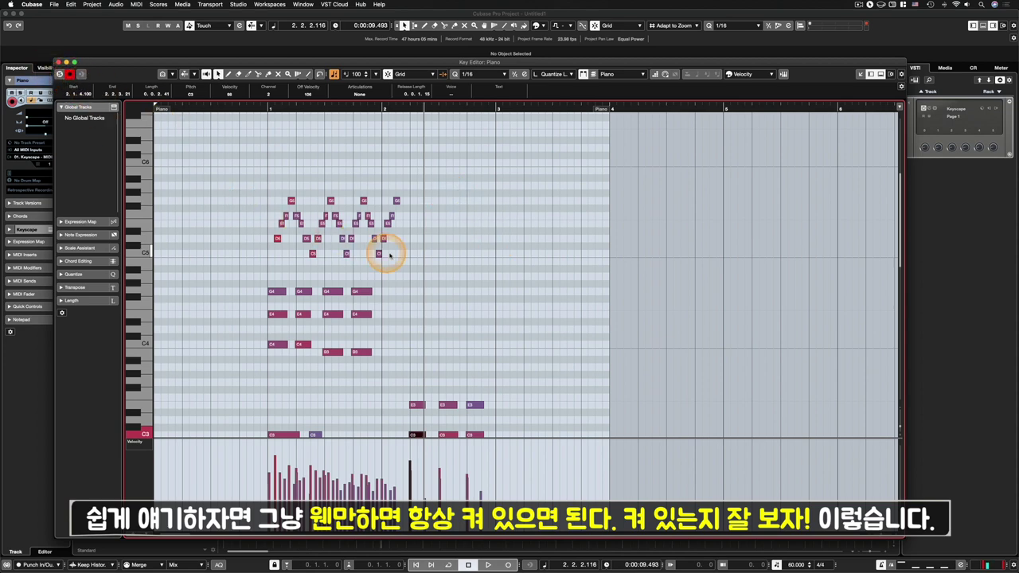
{"action": "left_click", "coordinate": [138, 108]}
{"action": "left_click", "coordinate": [69, 74]}
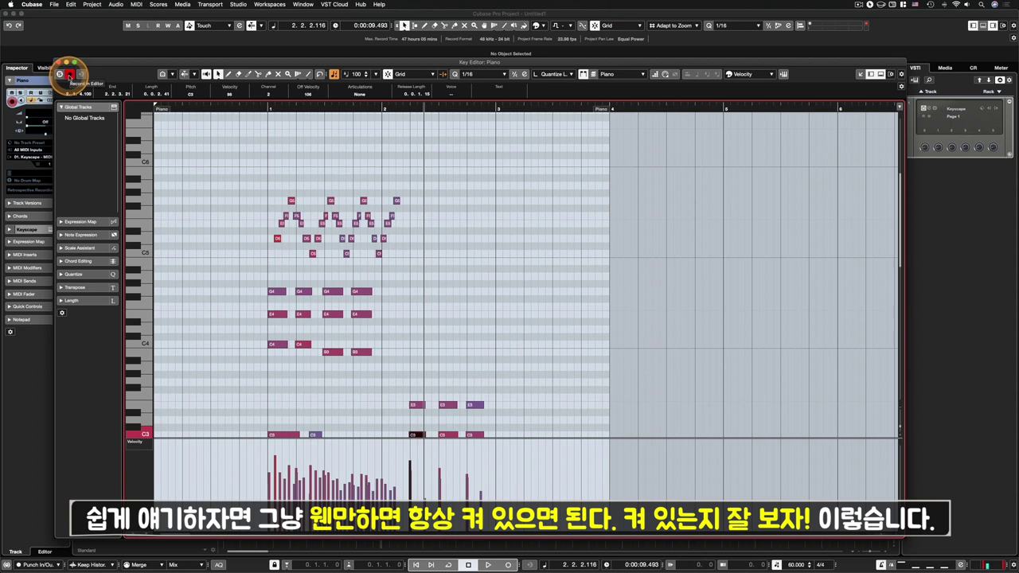
{"action": "left_click", "coordinate": [330, 172]}
{"action": "left_click", "coordinate": [58, 62]}
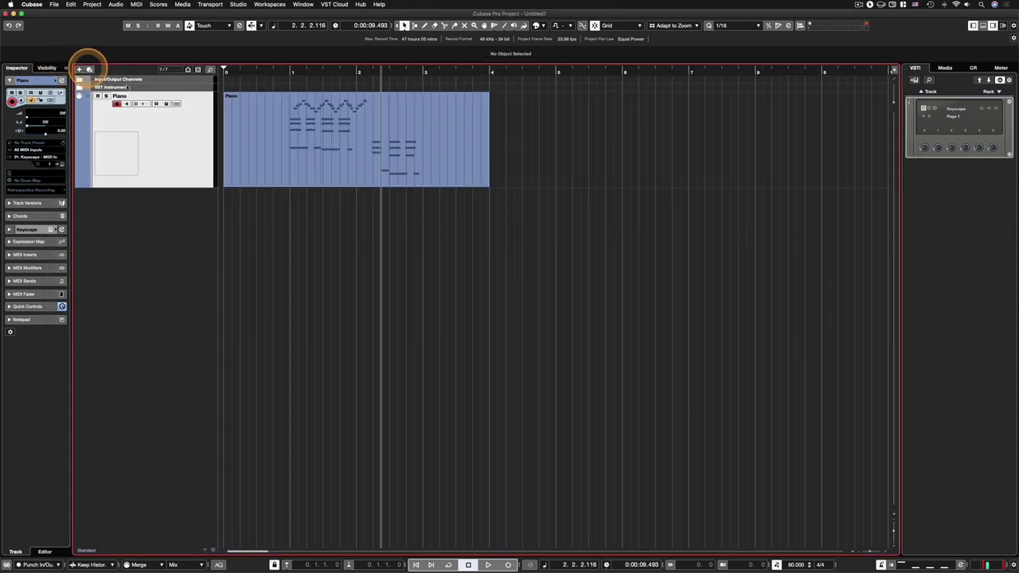
Step: Open the MIDI Record Modes settings from the project window
{"action": "left_click", "coordinate": [379, 305]}
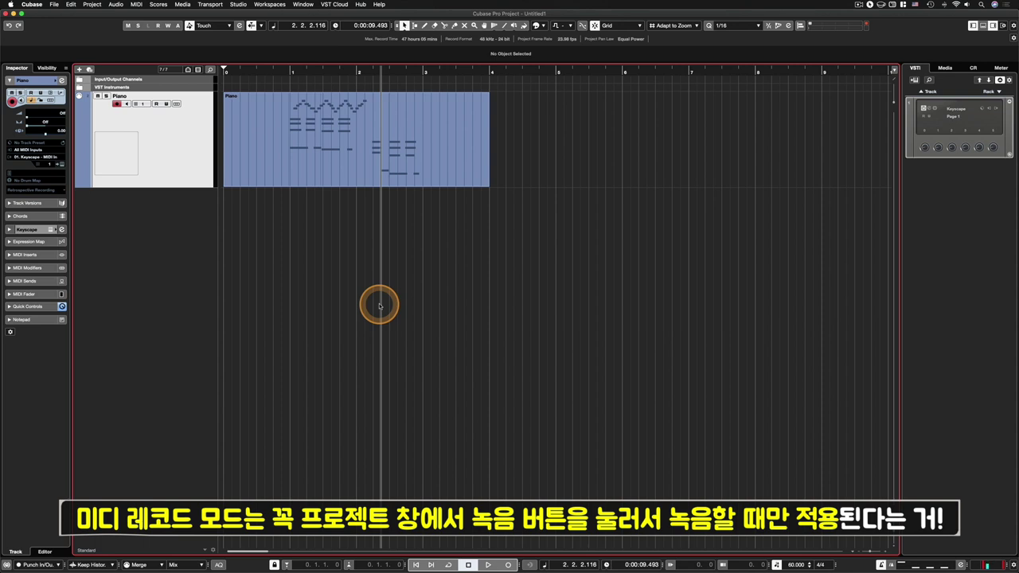
{"action": "left_click", "coordinate": [145, 564]}
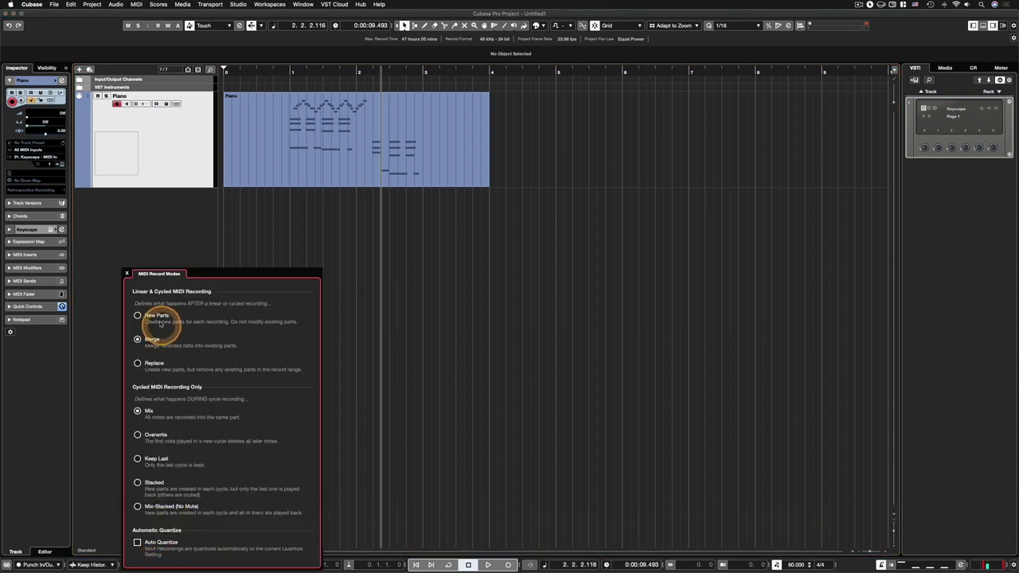